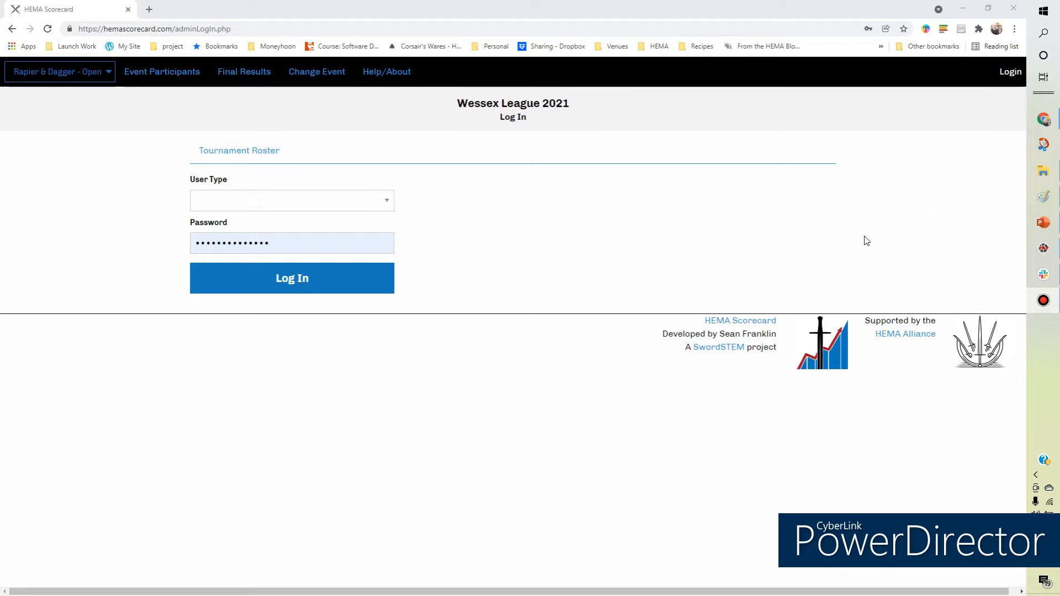
- Log in as Event Staff for the Wessex League 2021 event with the staff password and dismiss the browser's offer to update it
left_click(1007, 72)
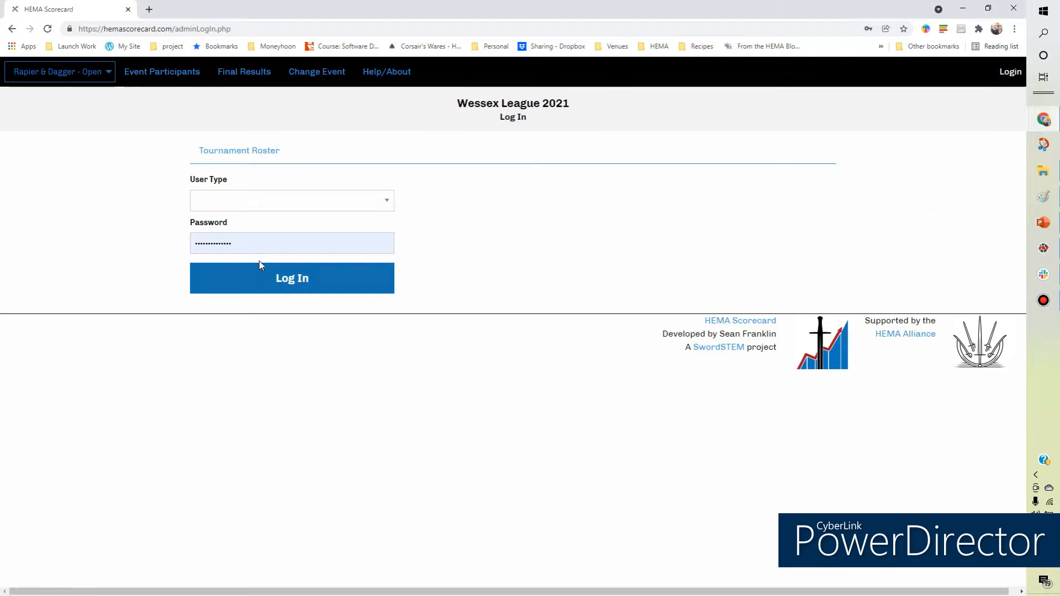
left_click(320, 207)
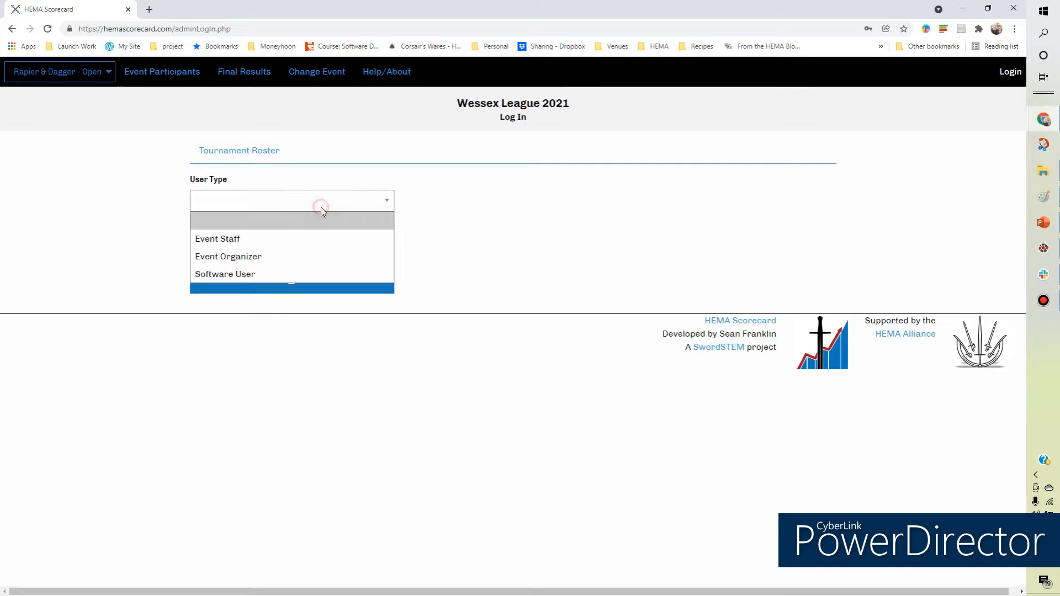
left_click(296, 239)
left_click(307, 245)
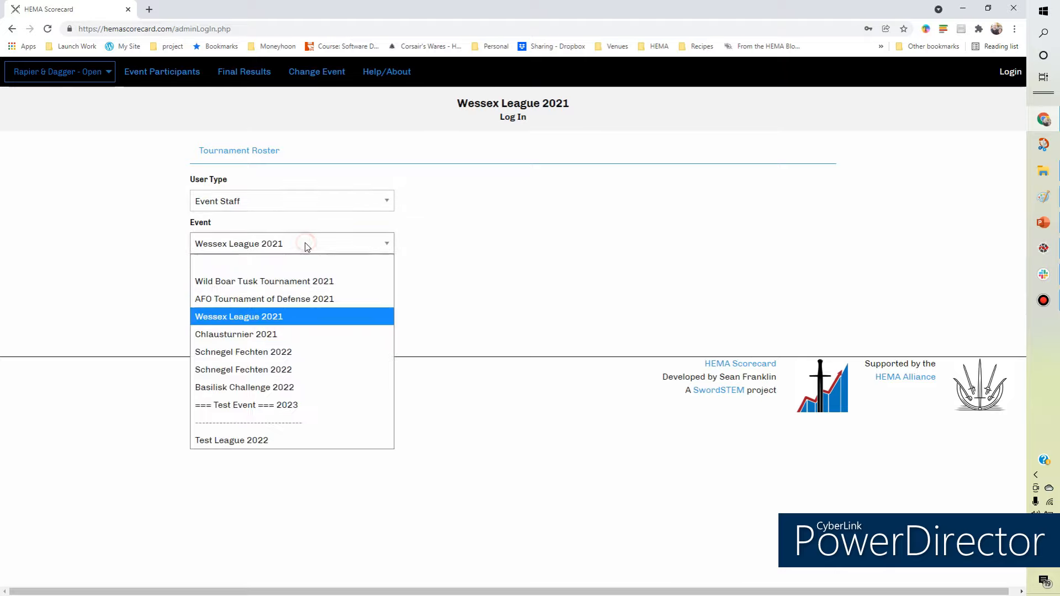
left_click(271, 318)
left_click(276, 282)
key("ctrl+a")
type("•••••••••")
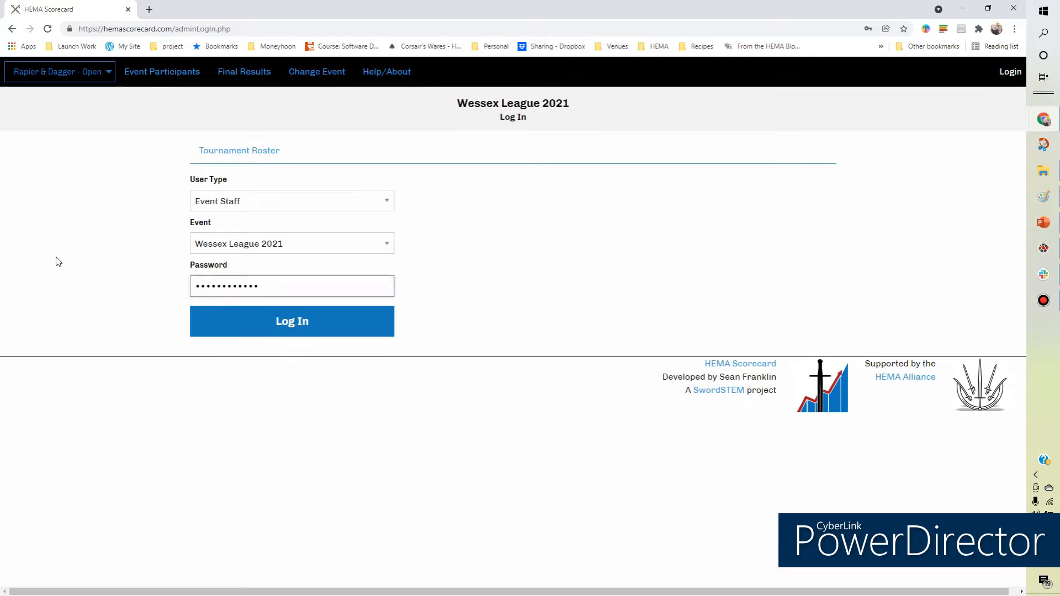
left_click(266, 327)
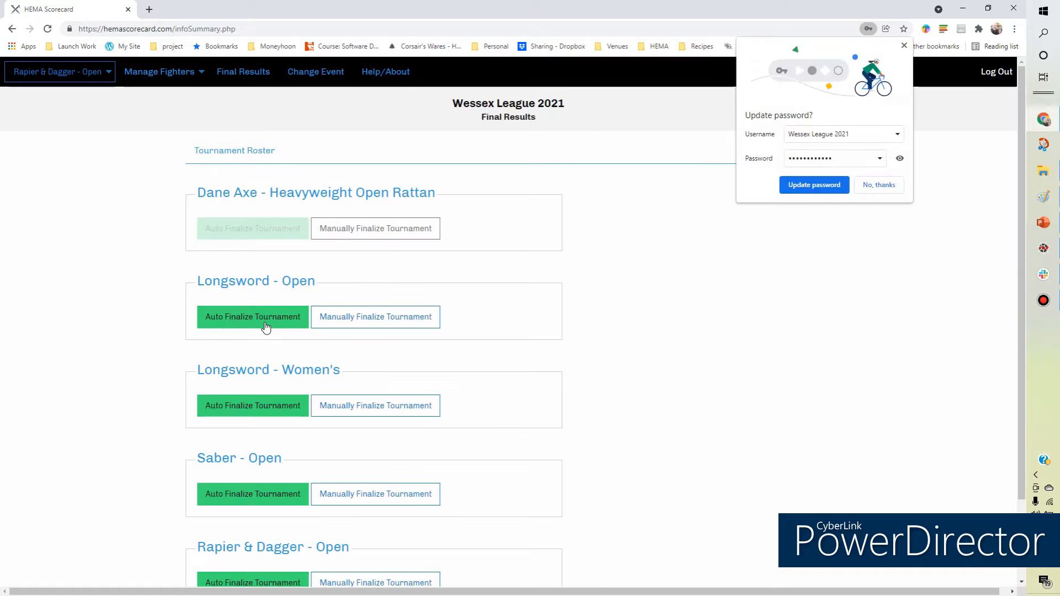
left_click(904, 46)
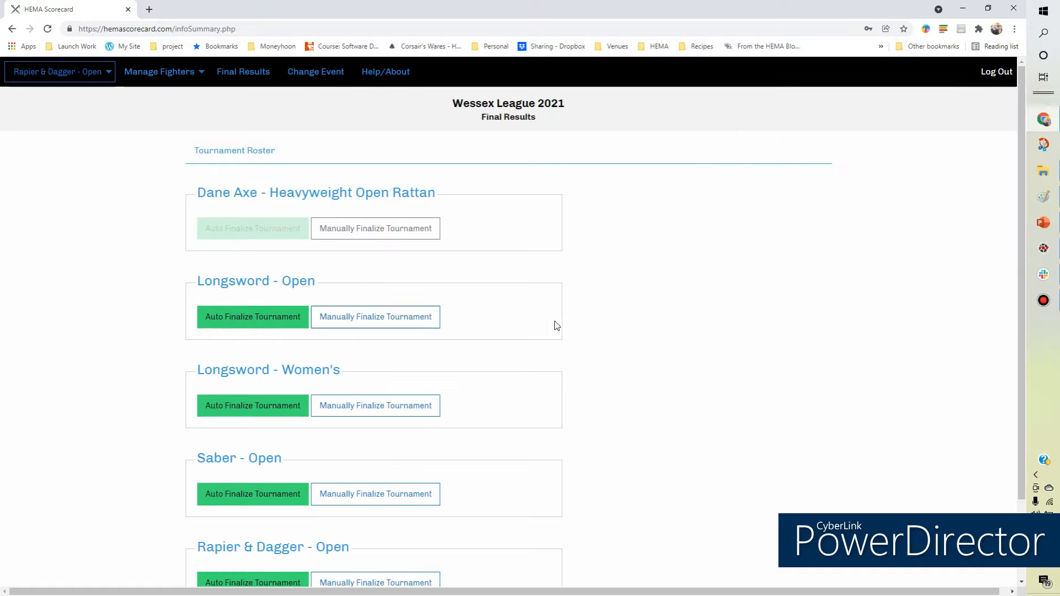
- Look over the event's tournament list and open the Dane Axe - Heavyweight Open Rattan tournament roster
scroll(640, 304, "down", 2)
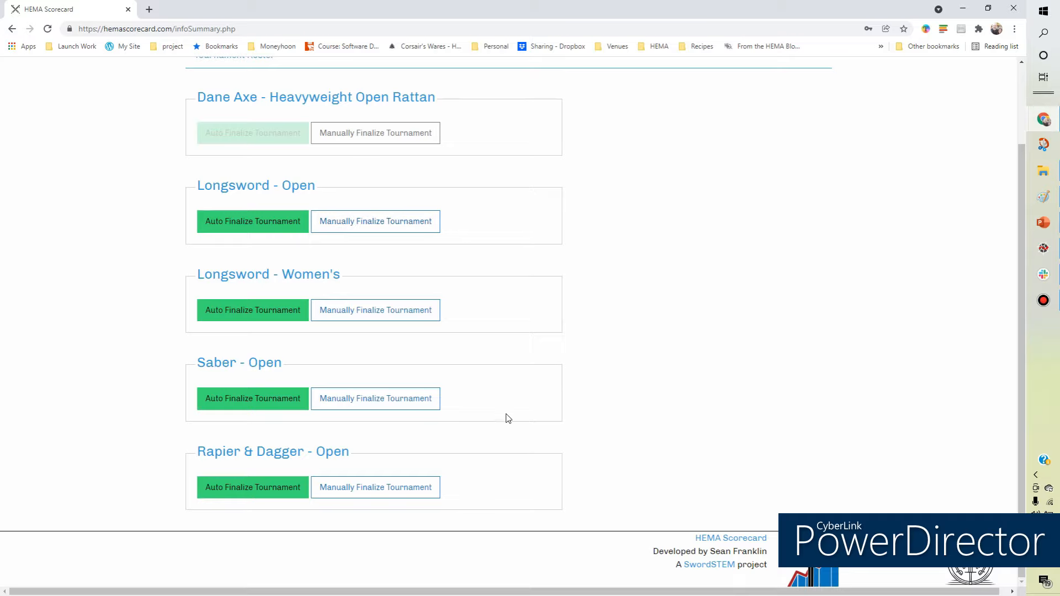
scroll(485, 415, "up", 2)
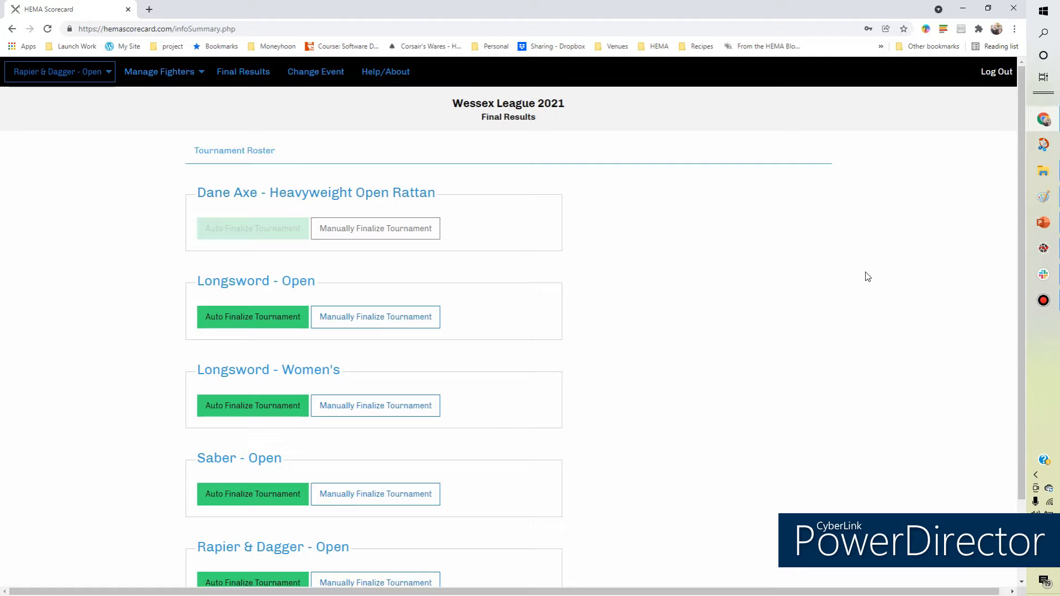
left_click(109, 76)
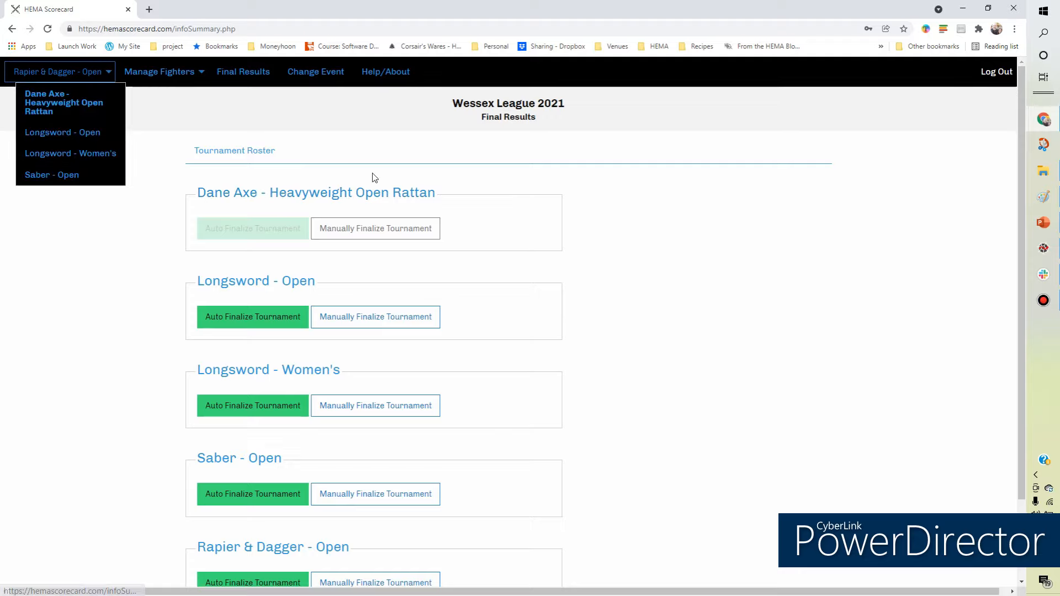
left_click(104, 74)
left_click(54, 108)
left_click(313, 194)
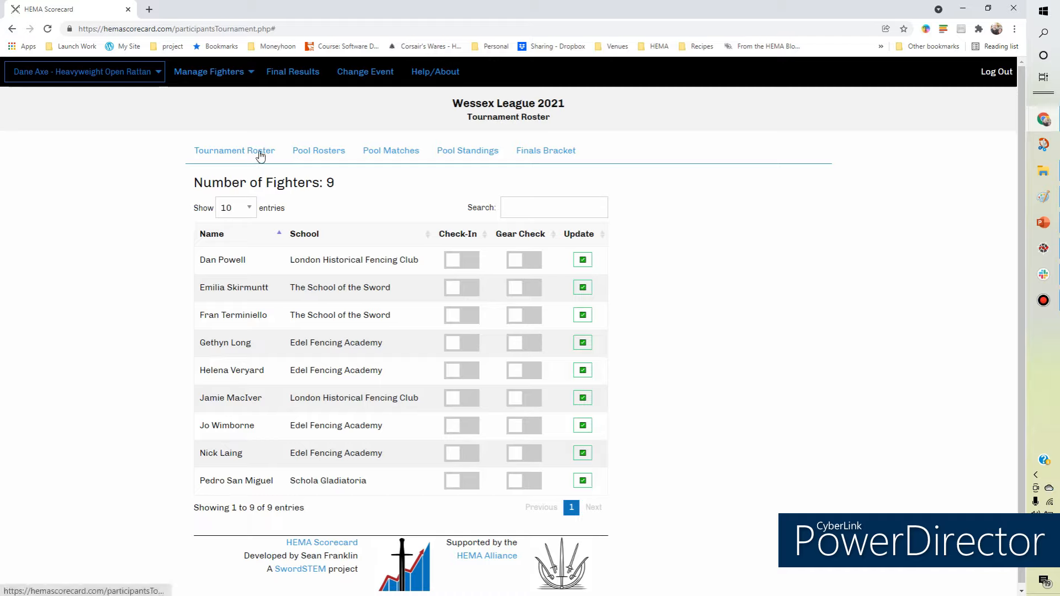
- Examine the tournament's pool rosters for each round from Round 1 through Round 4
left_click(319, 154)
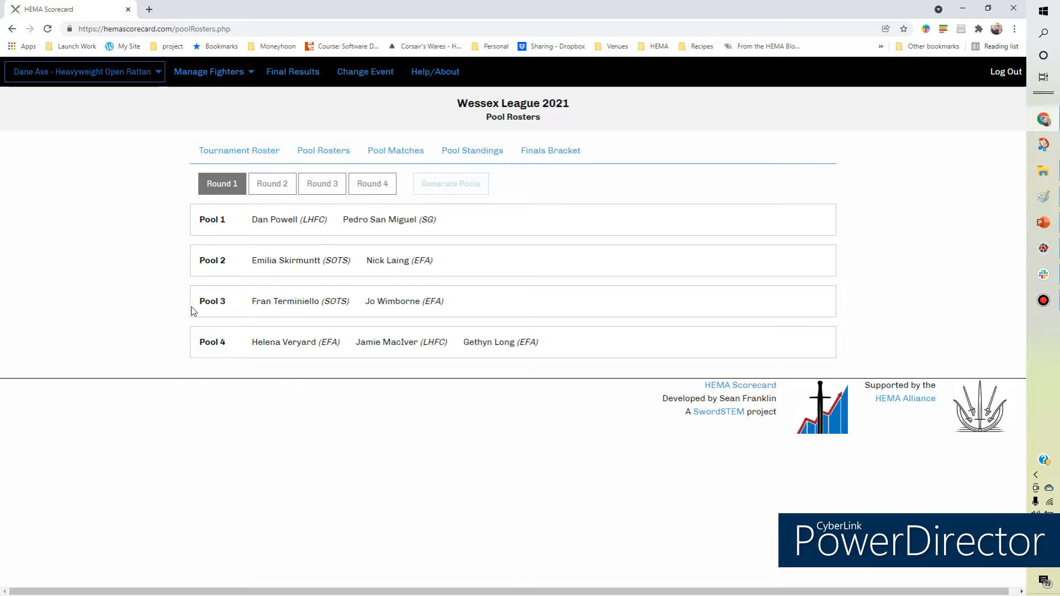
left_click(272, 187)
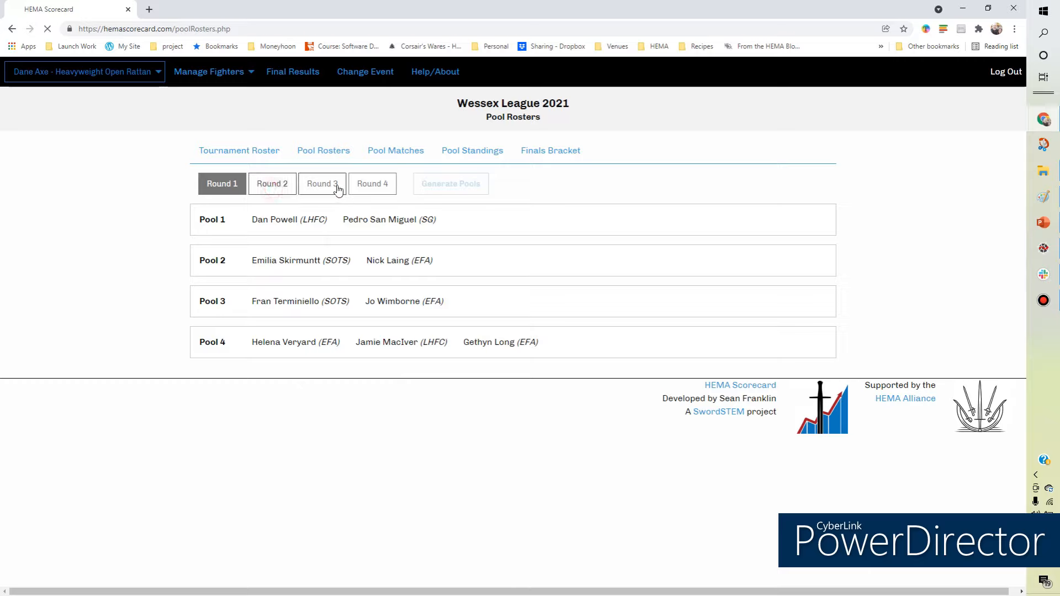
left_click(330, 187)
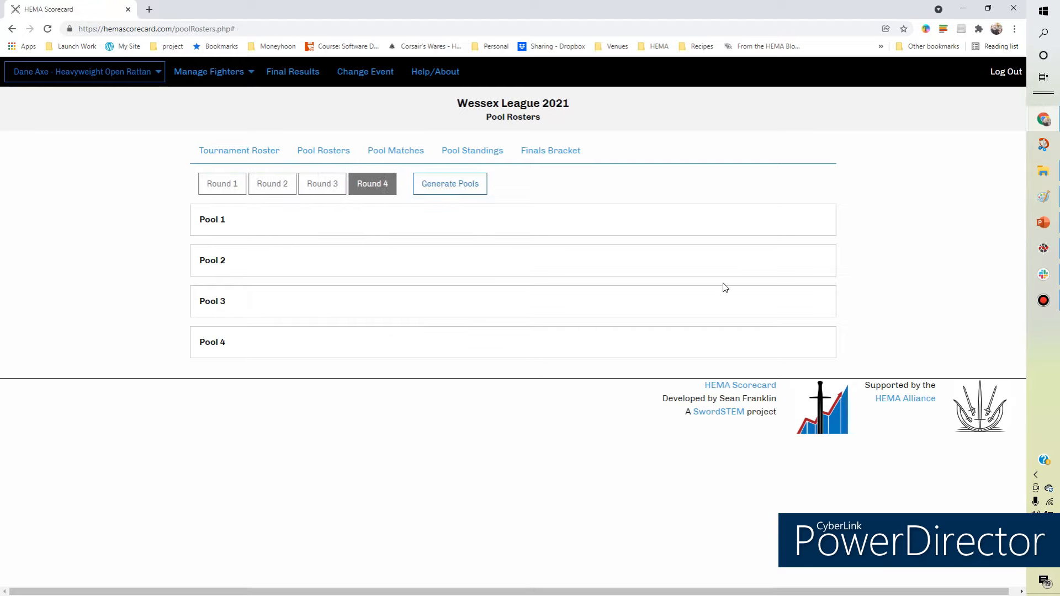
right_click(2, 249)
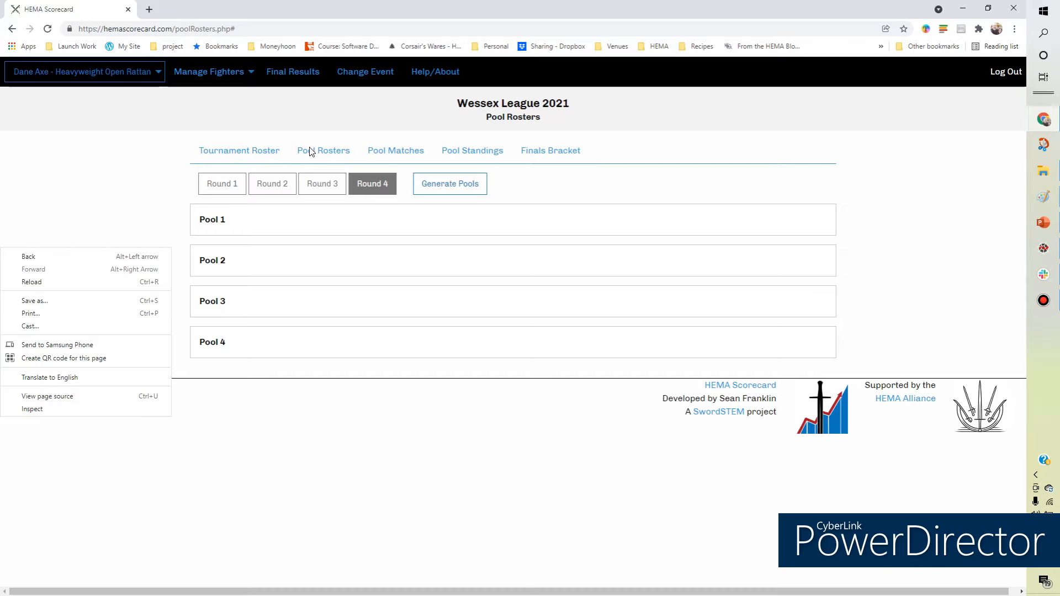
- Review the pool matches of Round 3 and Round 2, including all four pools in each
left_click(403, 152)
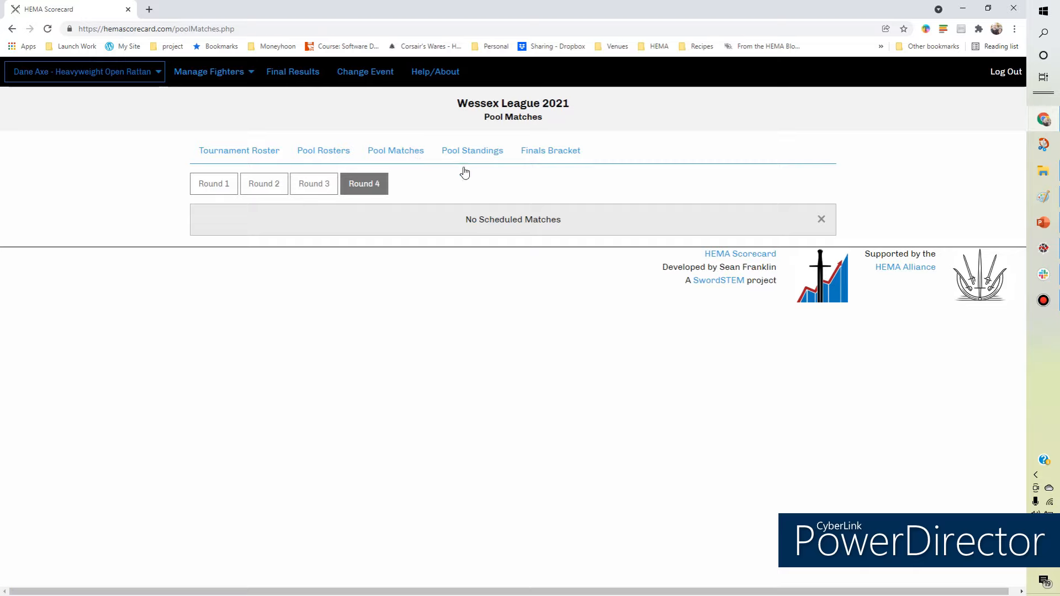
left_click(298, 189)
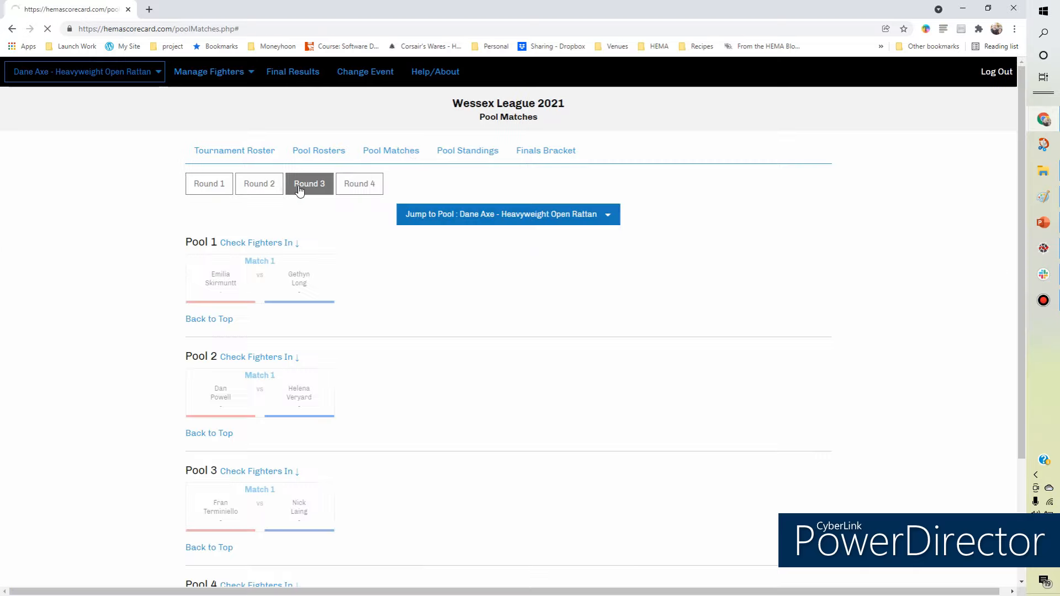
scroll(414, 530, "down", 3)
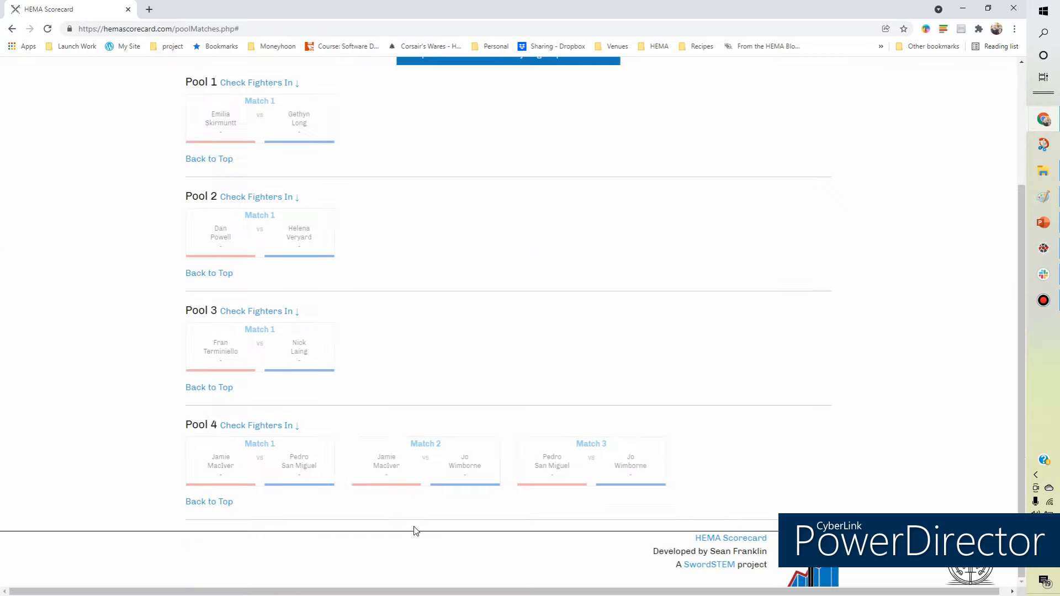
scroll(415, 531, "up", 3)
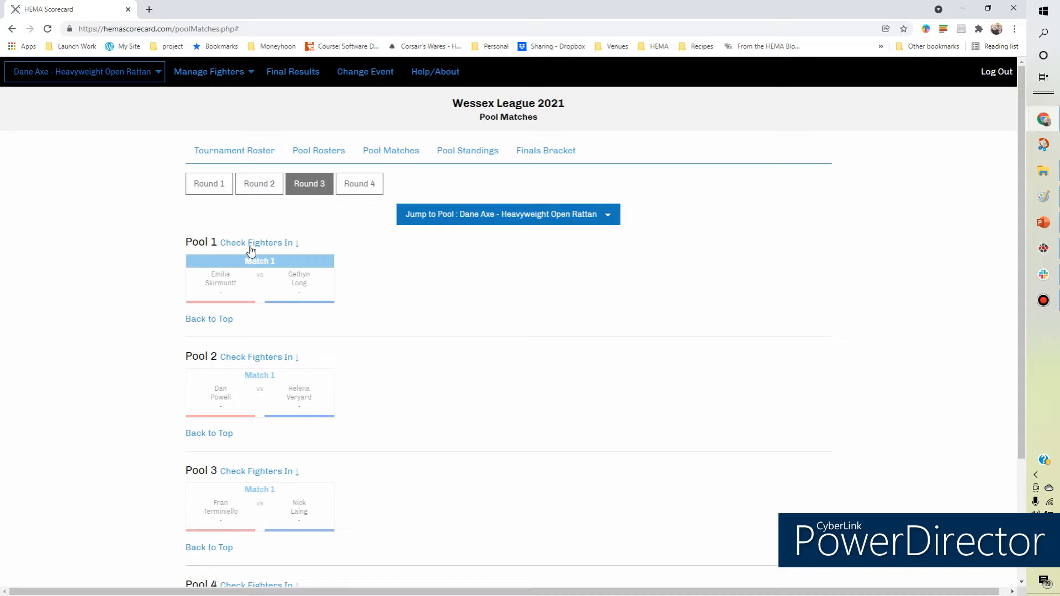
left_click(261, 184)
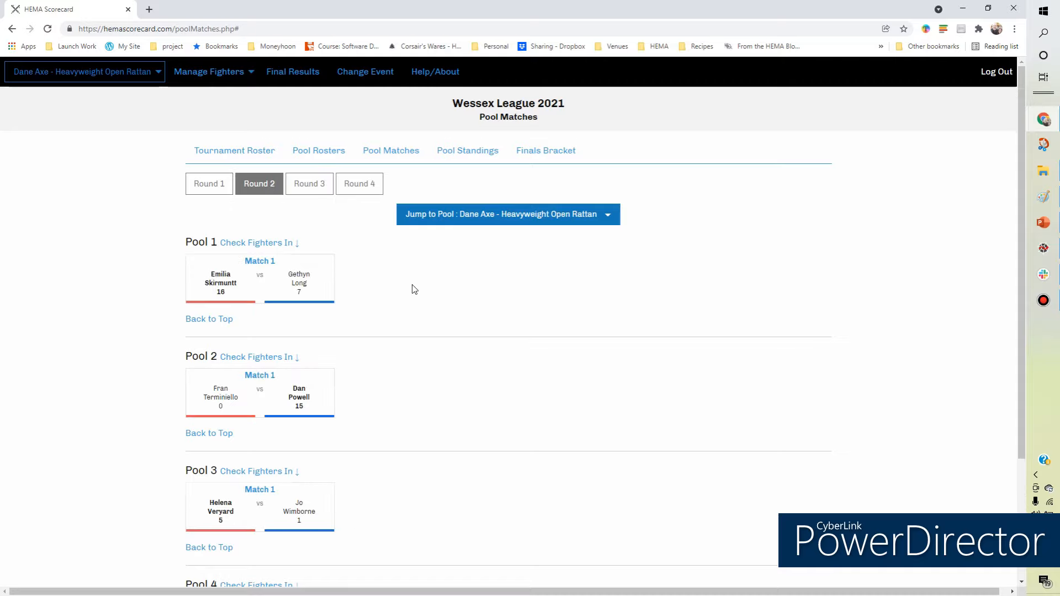
scroll(381, 295, "down", 3)
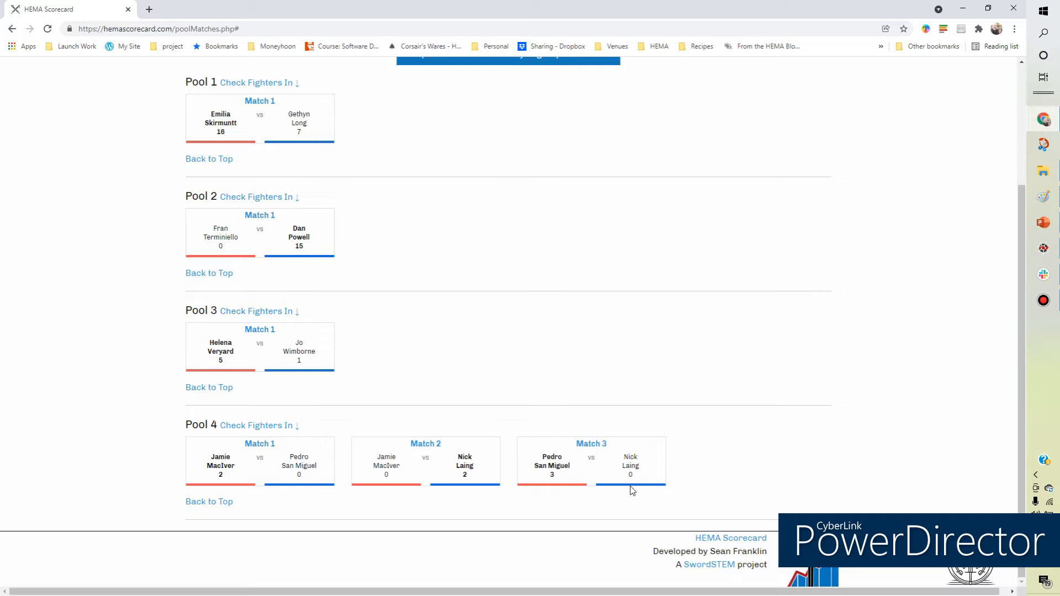
scroll(369, 317, "up", 3)
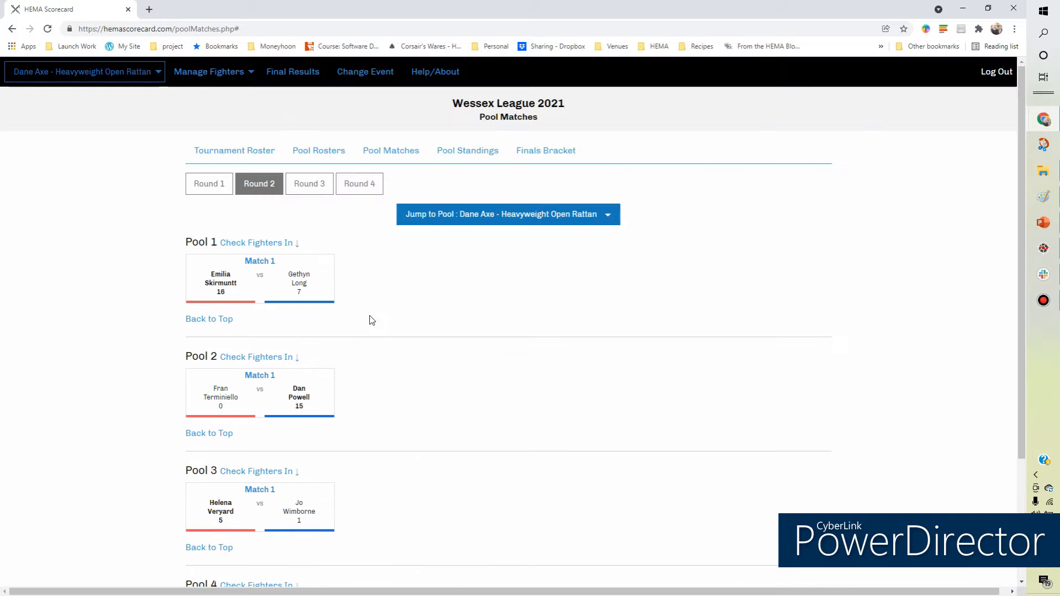
- Return to the Round 3 pool matches and open Match 1 of Pool 1 for scoring
left_click(310, 184)
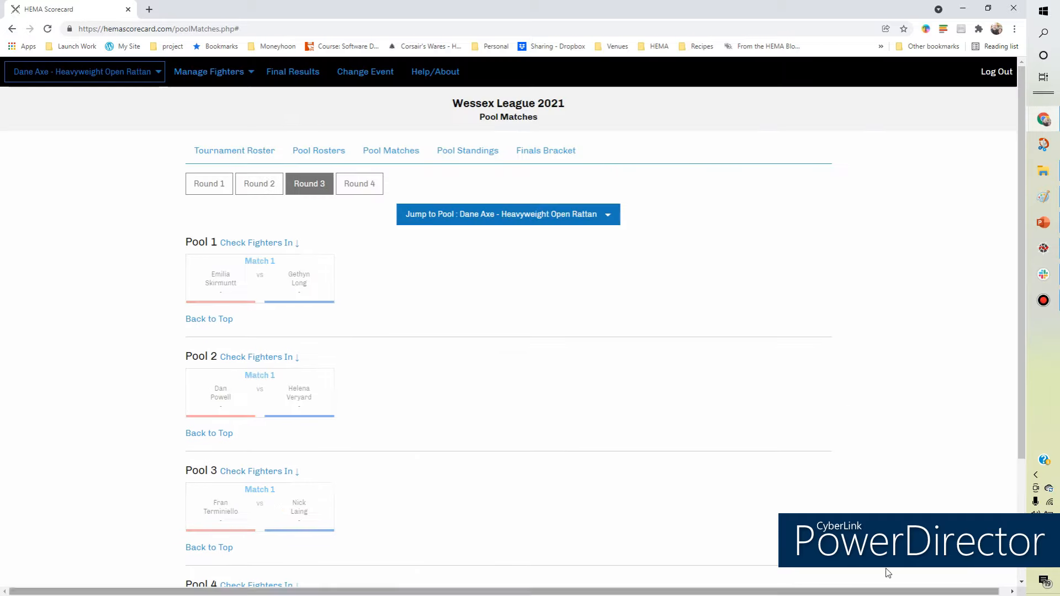
scroll(756, 504, "down", 3)
scroll(742, 514, "up", 1)
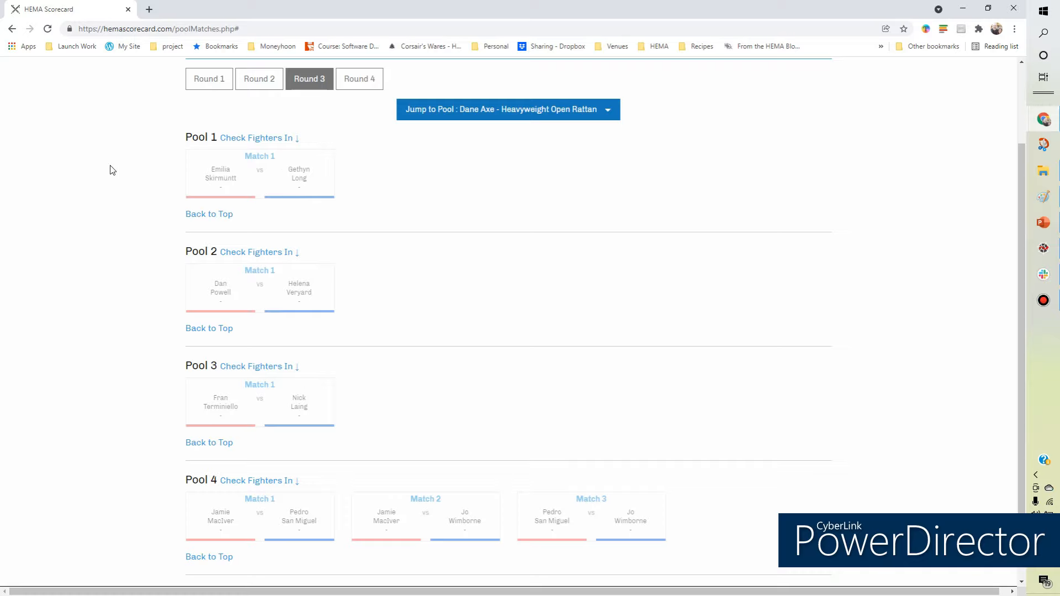
scroll(389, 193, "up", 1)
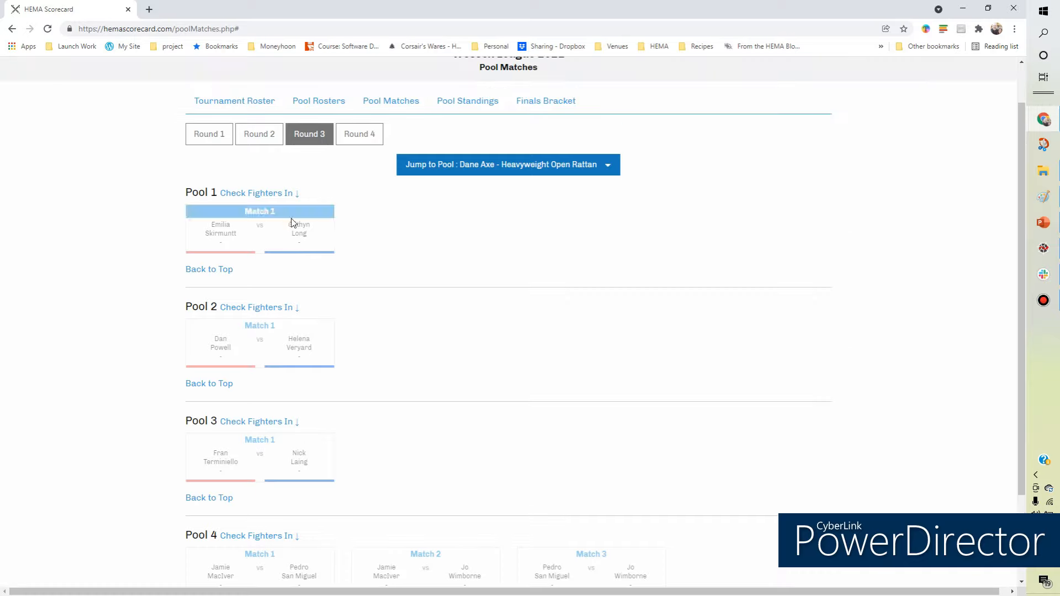
left_click(255, 220)
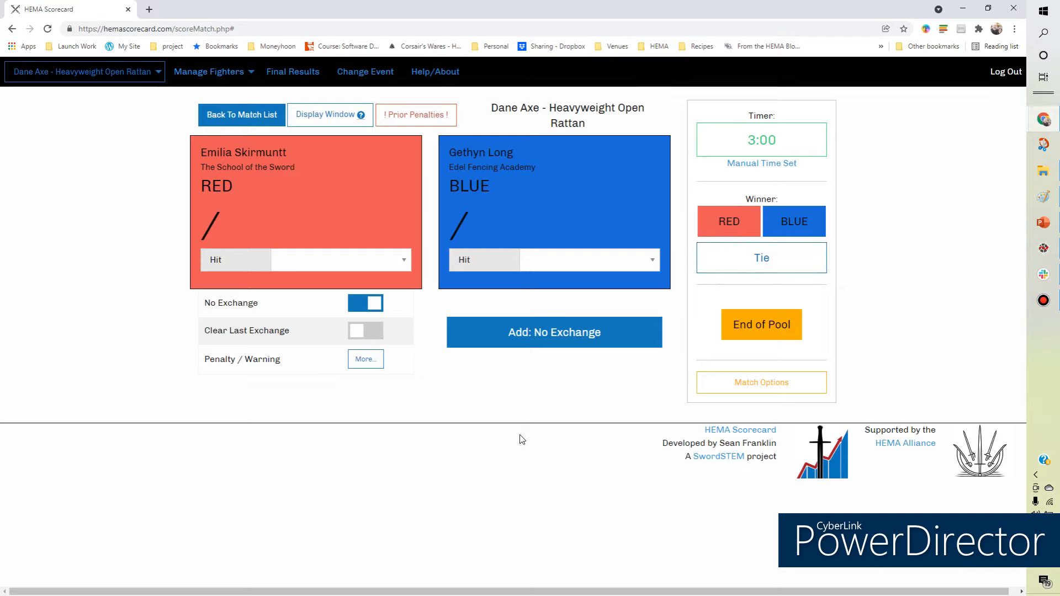
- Try a Deep: 3 Points hit for the red fighter and reset the hit to blank without adding it
left_click(390, 263)
left_click(309, 315)
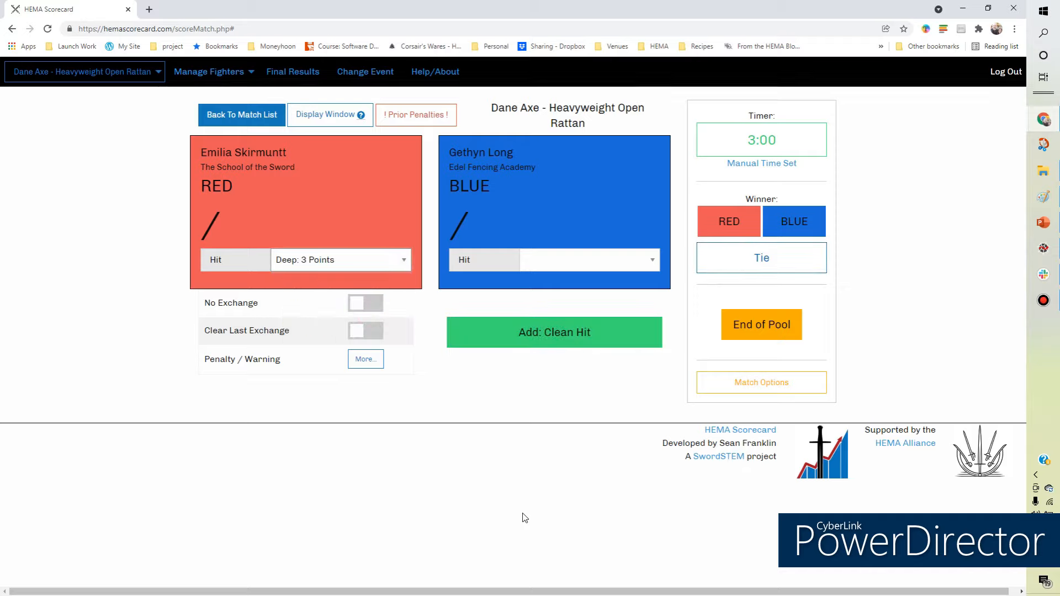
left_click(381, 263)
left_click(364, 280)
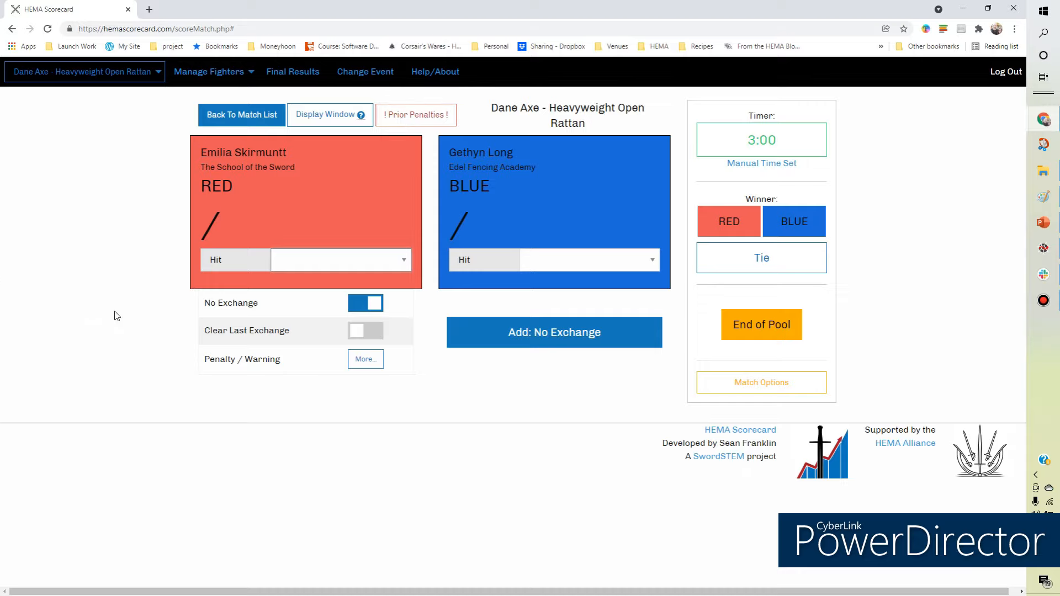
- Check the prior penalties recorded for the match's fighters and close the list
left_click(432, 117)
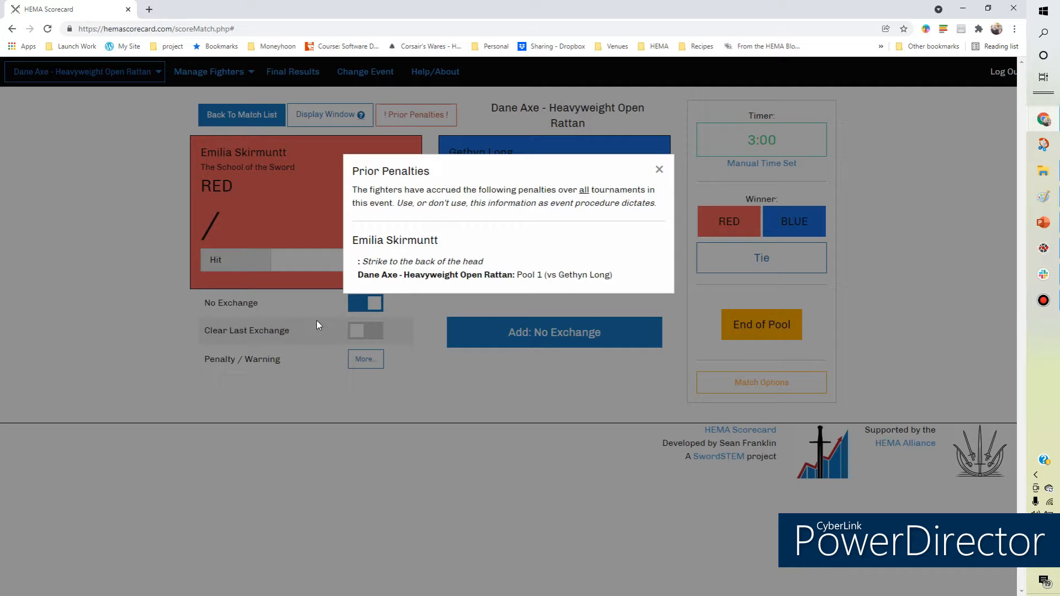
left_click(660, 171)
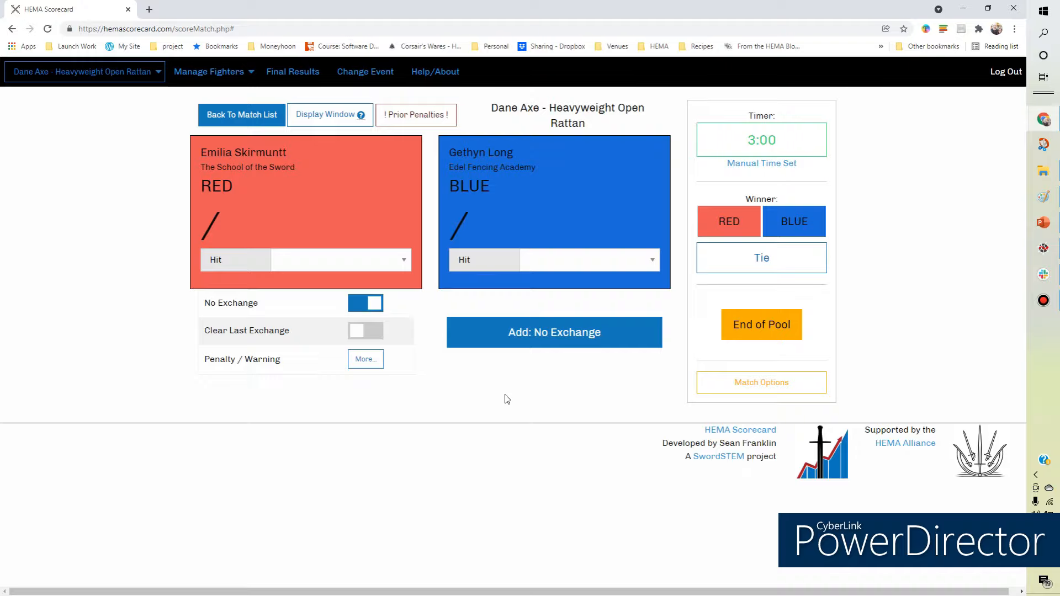
- Start and pause the match timer twice to try out its controls
left_click(791, 142)
mouse_move(1043, 249)
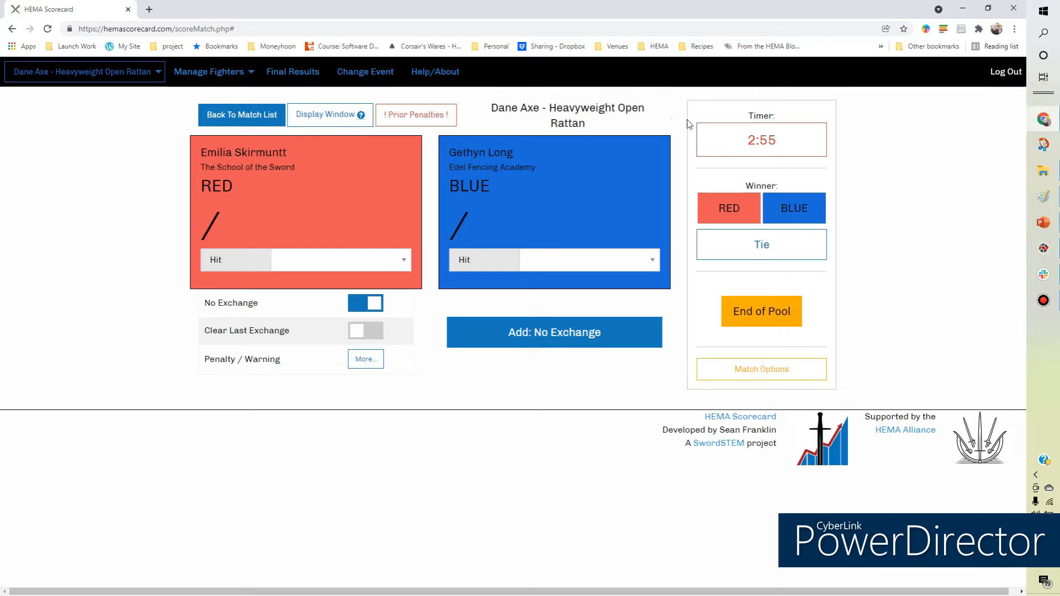
left_click(796, 152)
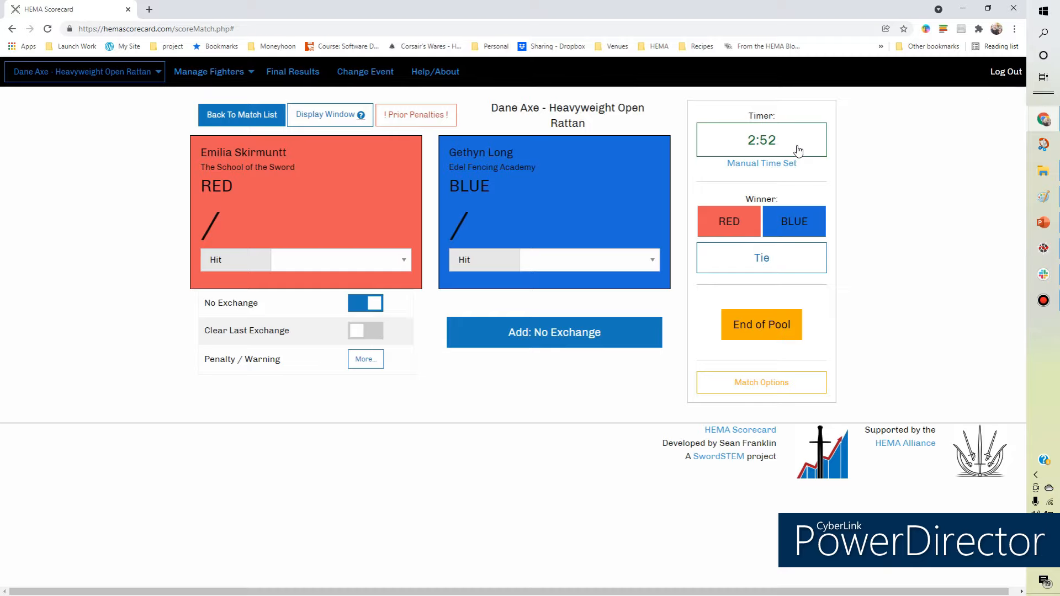
left_click(802, 145)
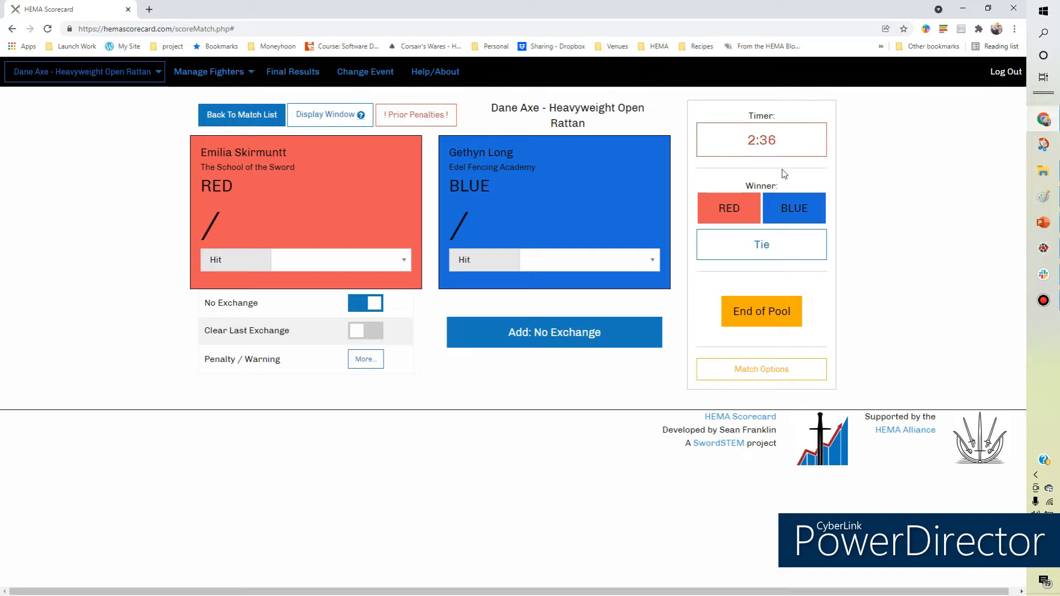
left_click(761, 151)
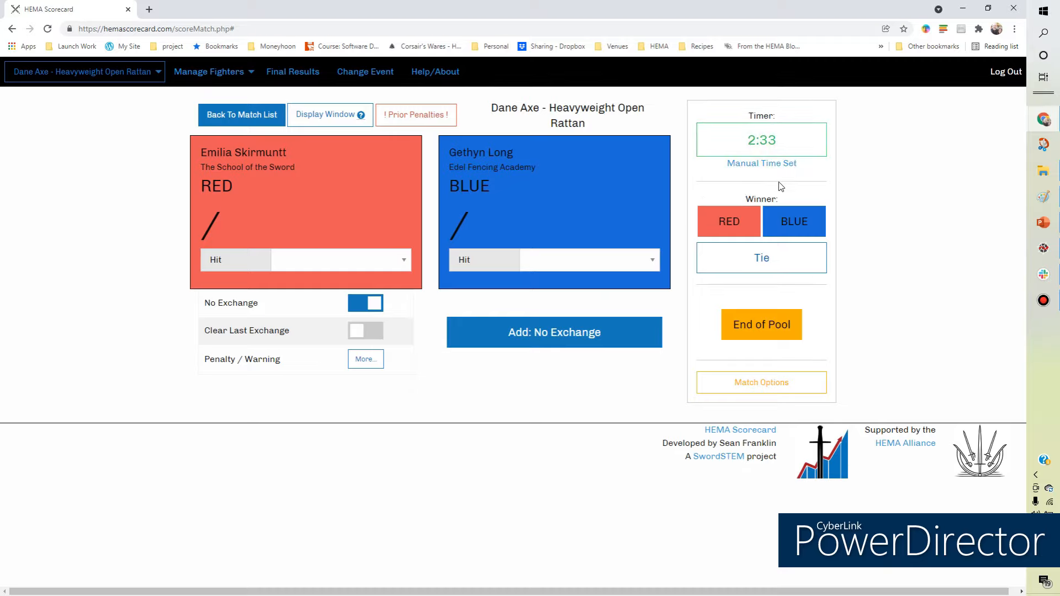
- Manually set the match timer to 2 minutes 00 seconds
left_click(712, 181)
type("3")
left_click(740, 184)
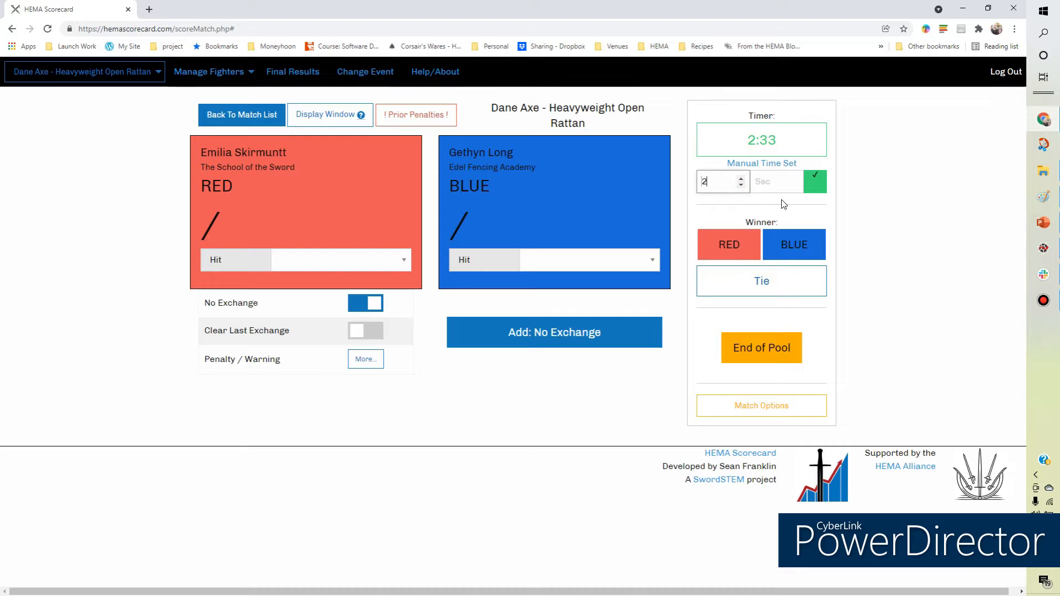
left_click(777, 182)
type("00")
left_click(814, 181)
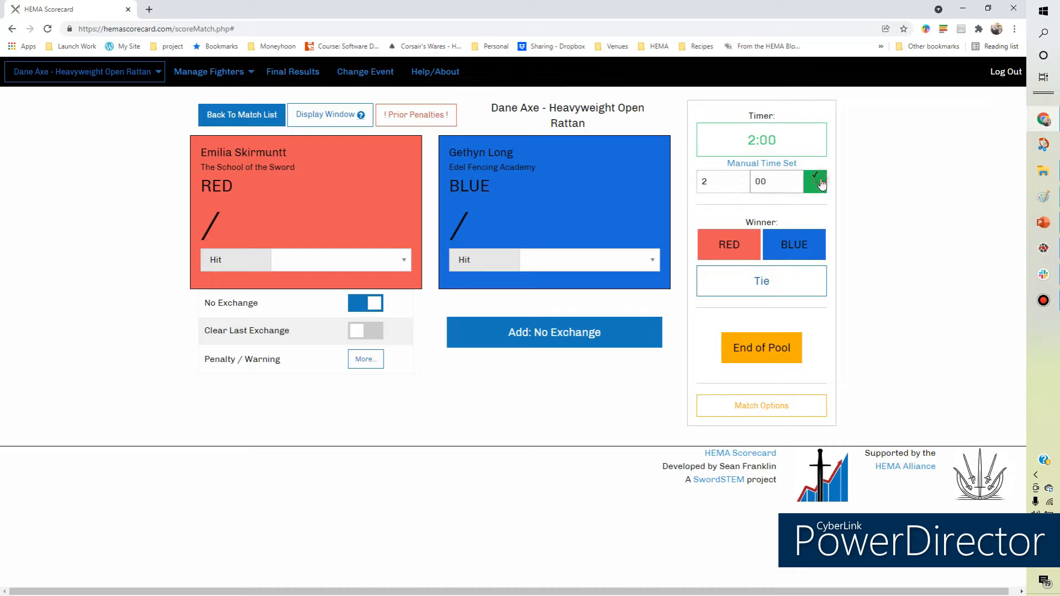
- Manually set the match timer to 0 minutes 30 seconds, run it for a few seconds and pause it
left_click(721, 186)
key("BackSpace")
type("0")
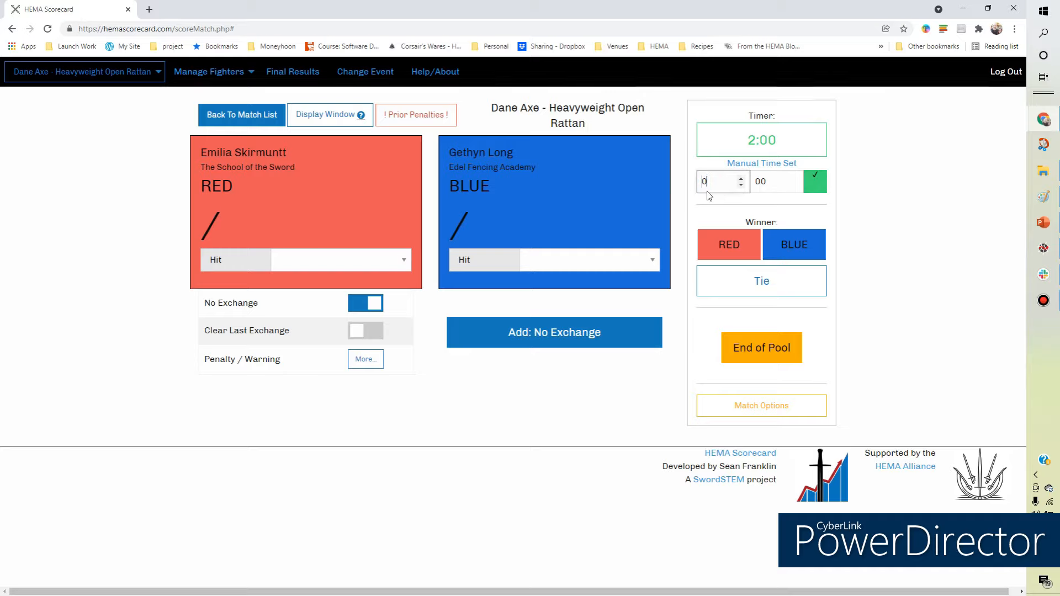
key("Tab")
type("30")
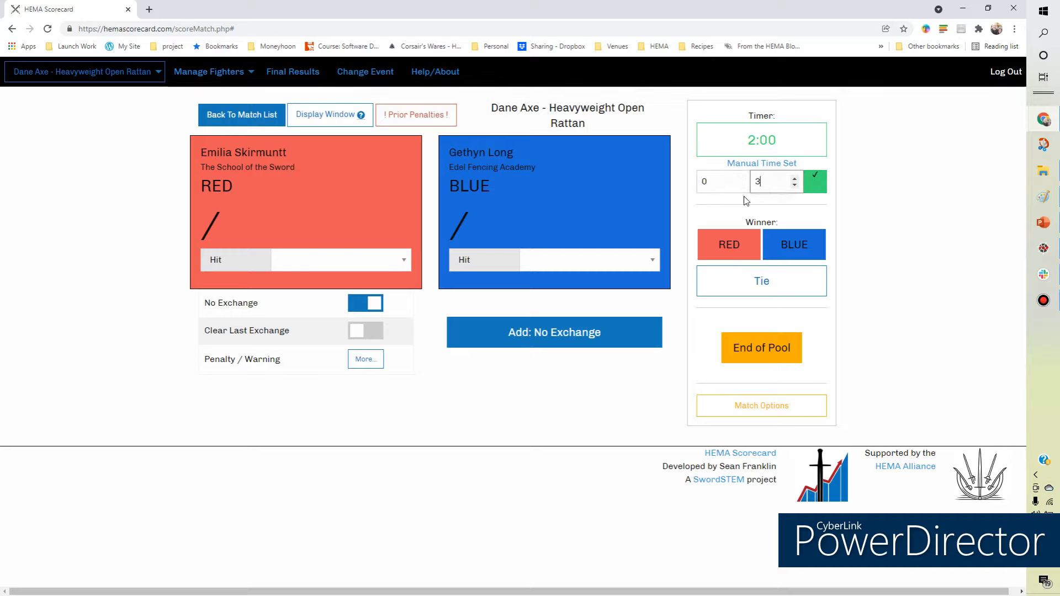
left_click(810, 186)
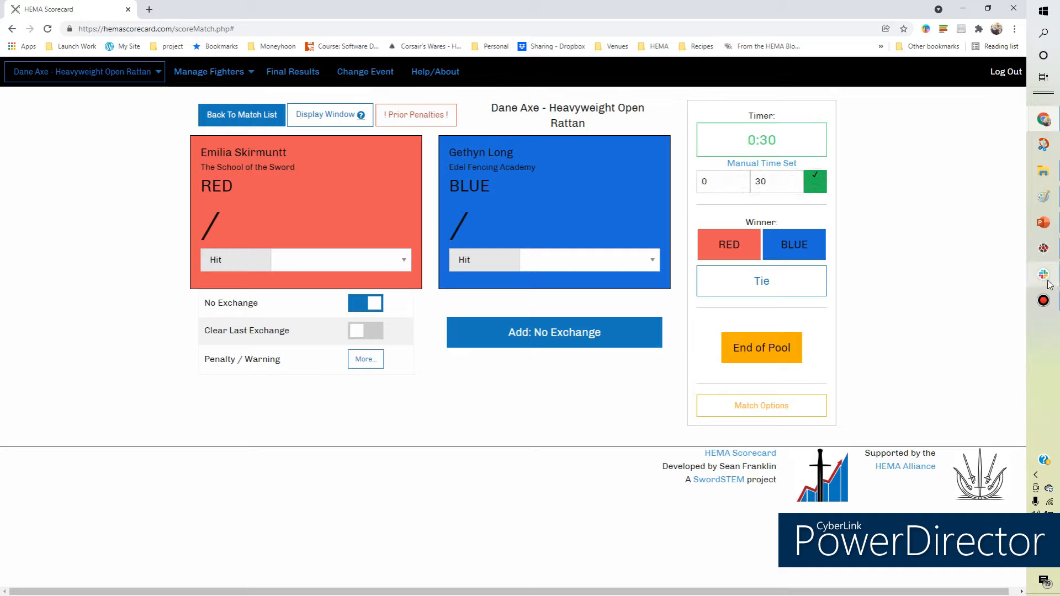
left_click(799, 148)
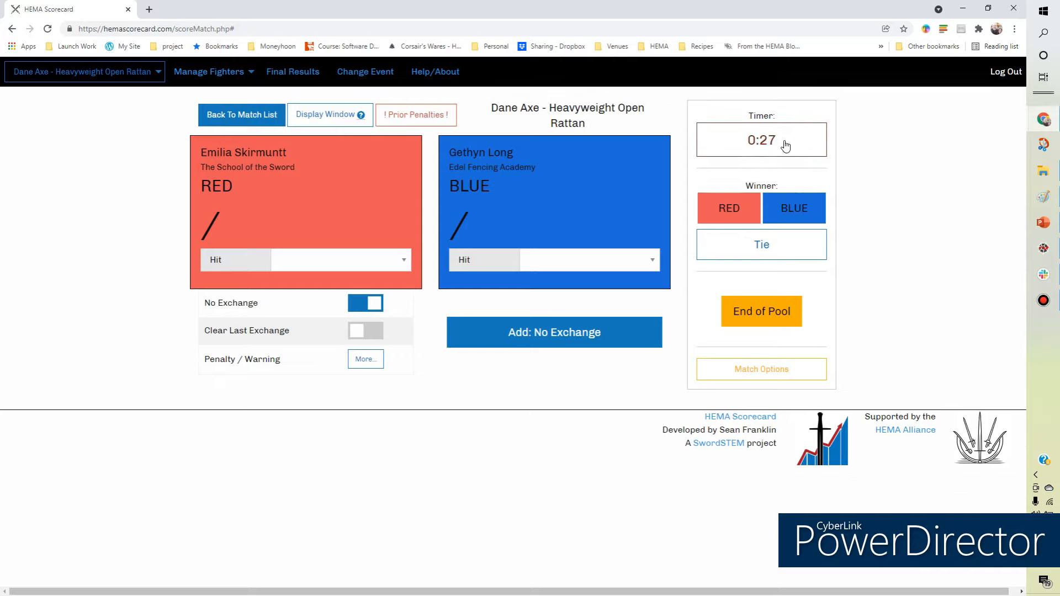
left_click(784, 146)
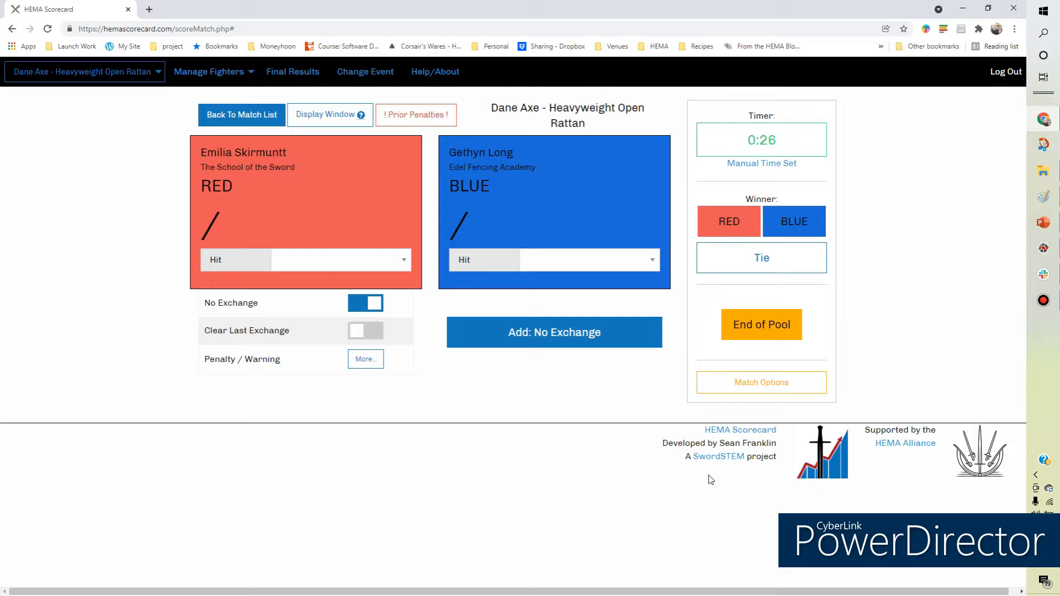
- Add a double hit with Deep: 3 Points for red and No Quality for blue, followed by a No Exchange entry
left_click(380, 261)
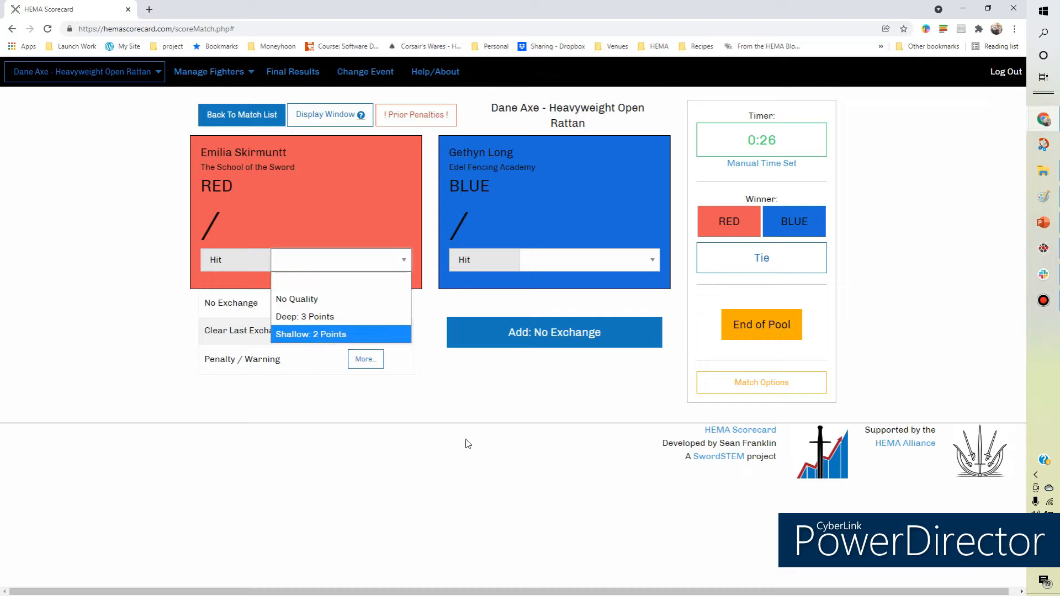
left_click(329, 319)
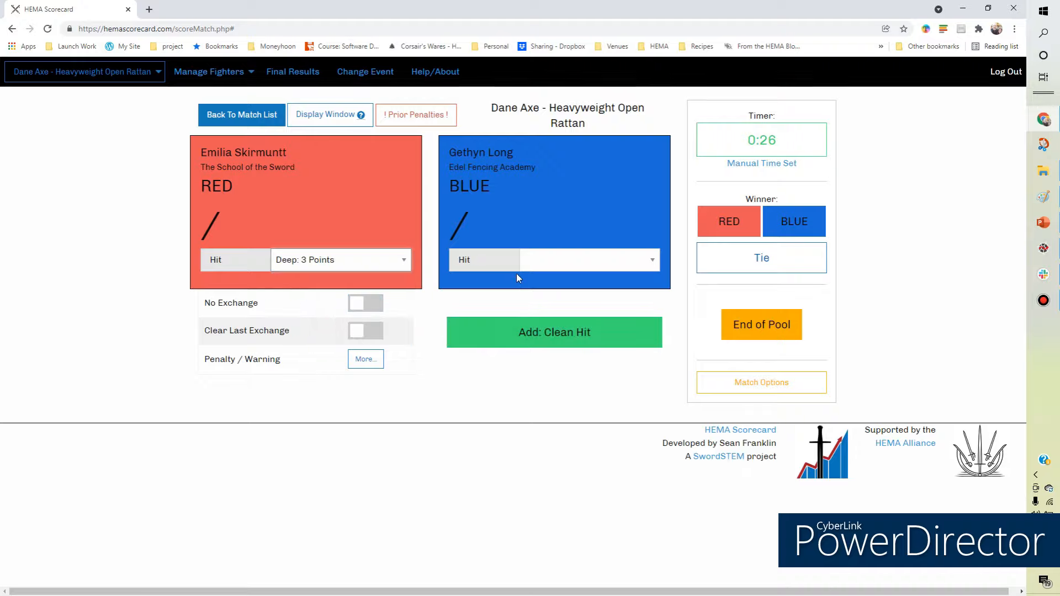
left_click(558, 260)
left_click(560, 299)
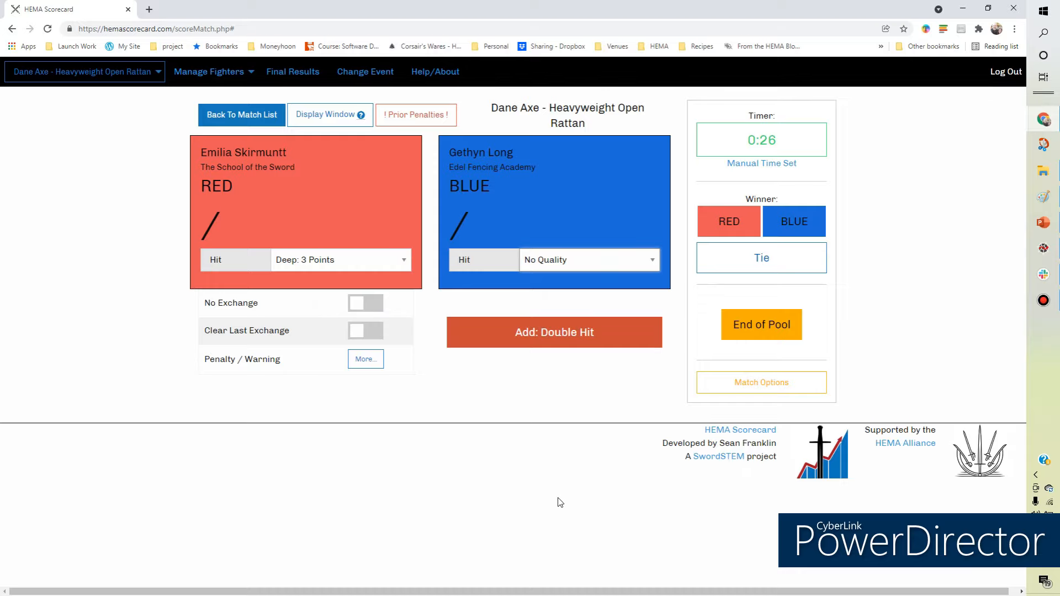
left_click(516, 332)
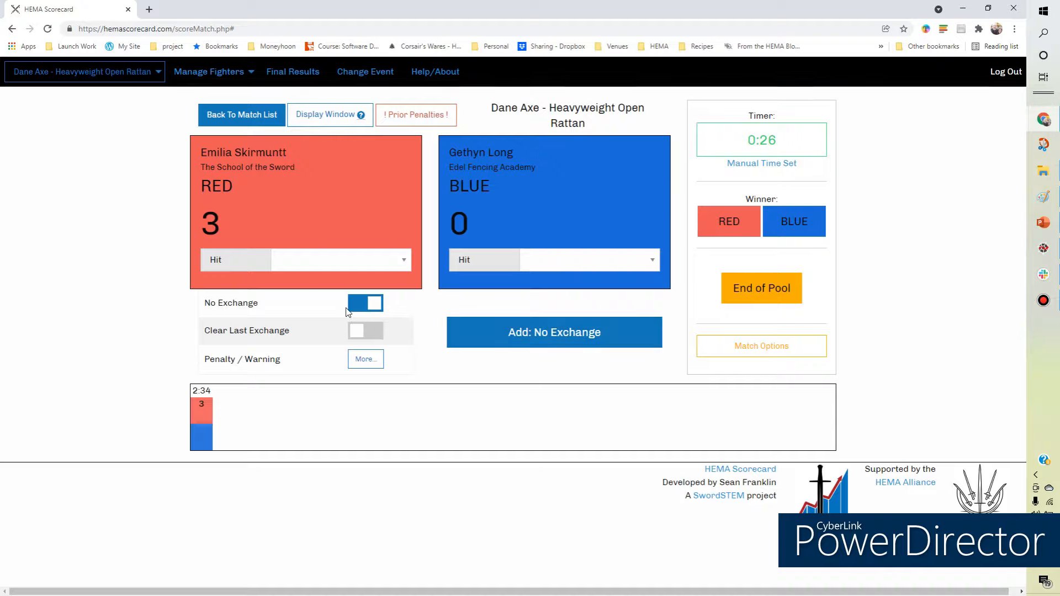
left_click(552, 335)
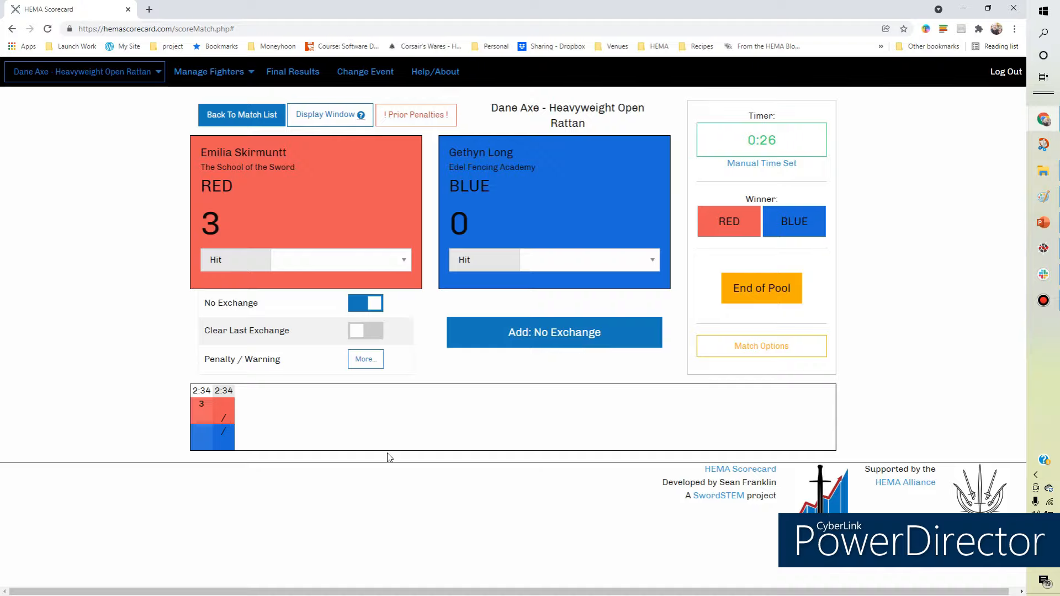
- Add a clean Deep: 3 Points hit for the blue fighter, and remove it by clearing the last exchange
left_click(606, 259)
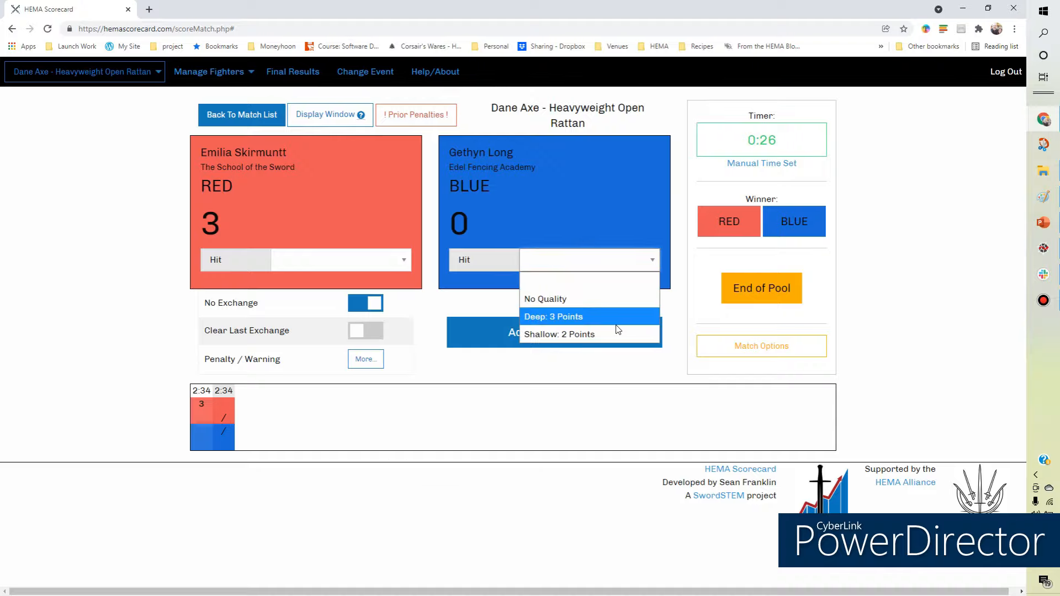
left_click(24, 291)
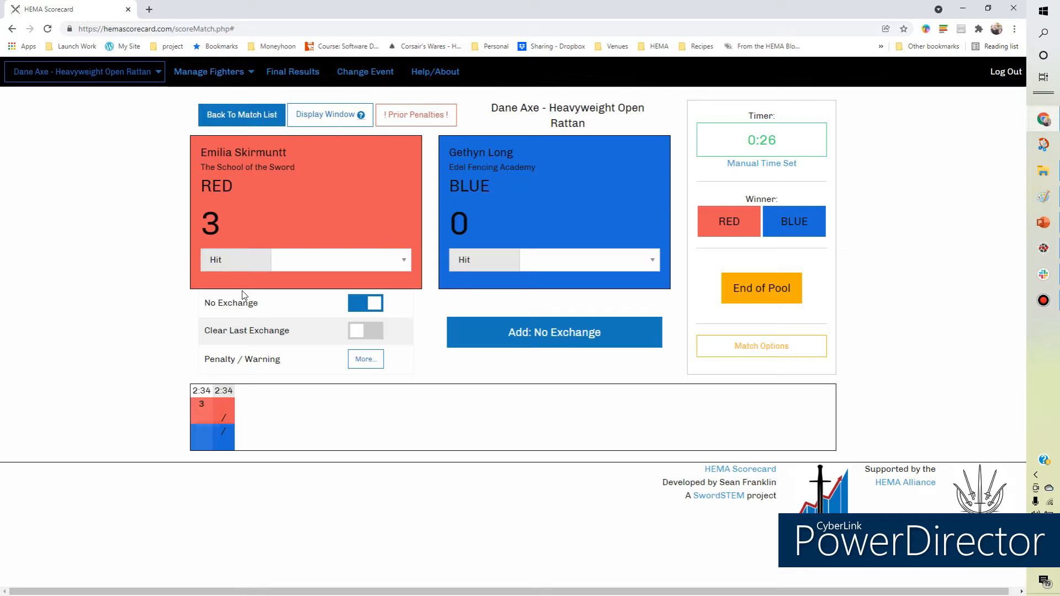
left_click(594, 257)
left_click(568, 316)
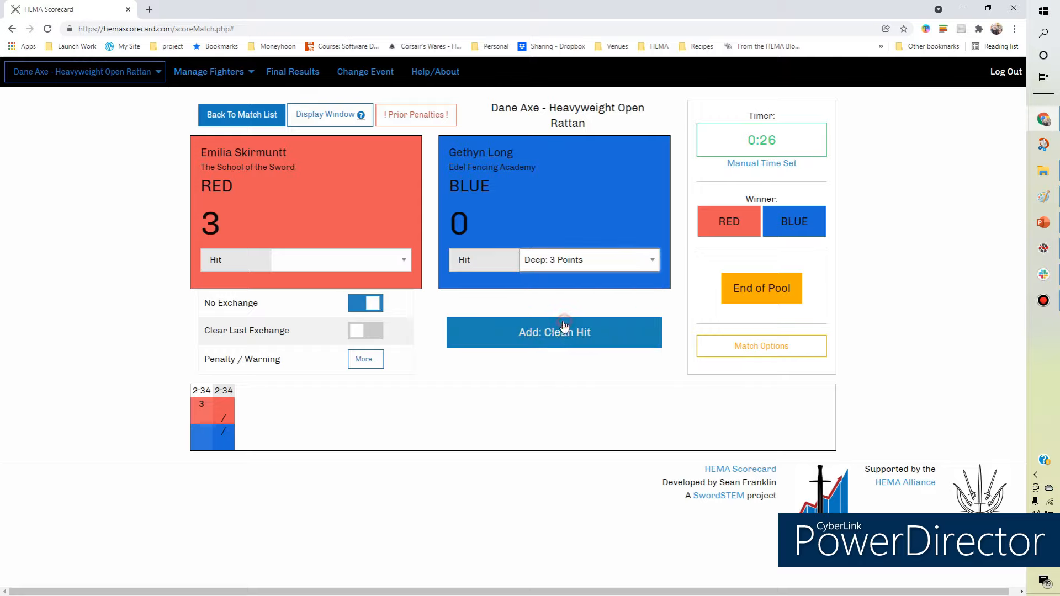
left_click(547, 334)
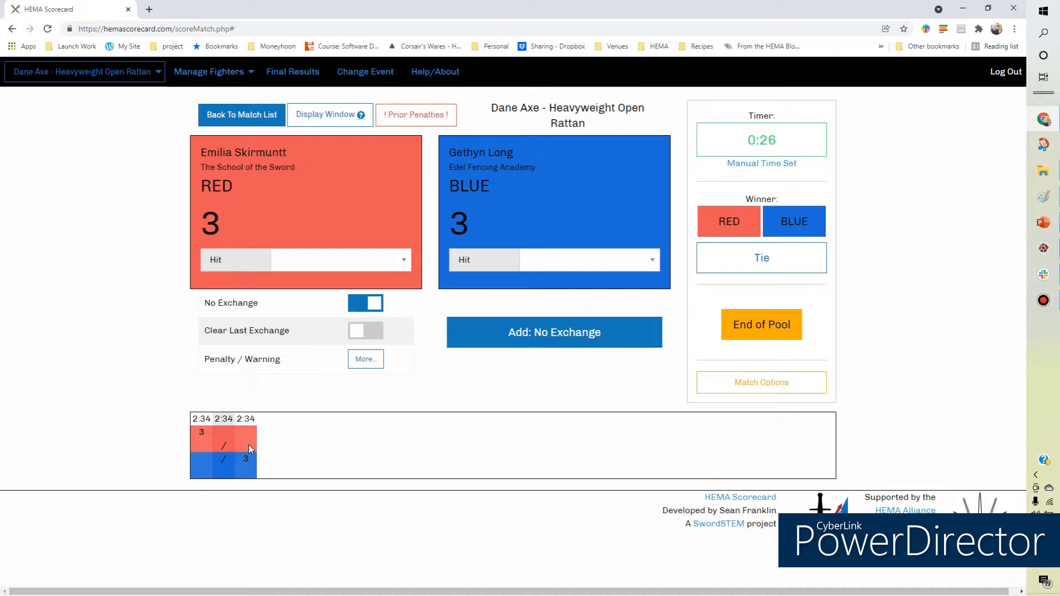
left_click(362, 330)
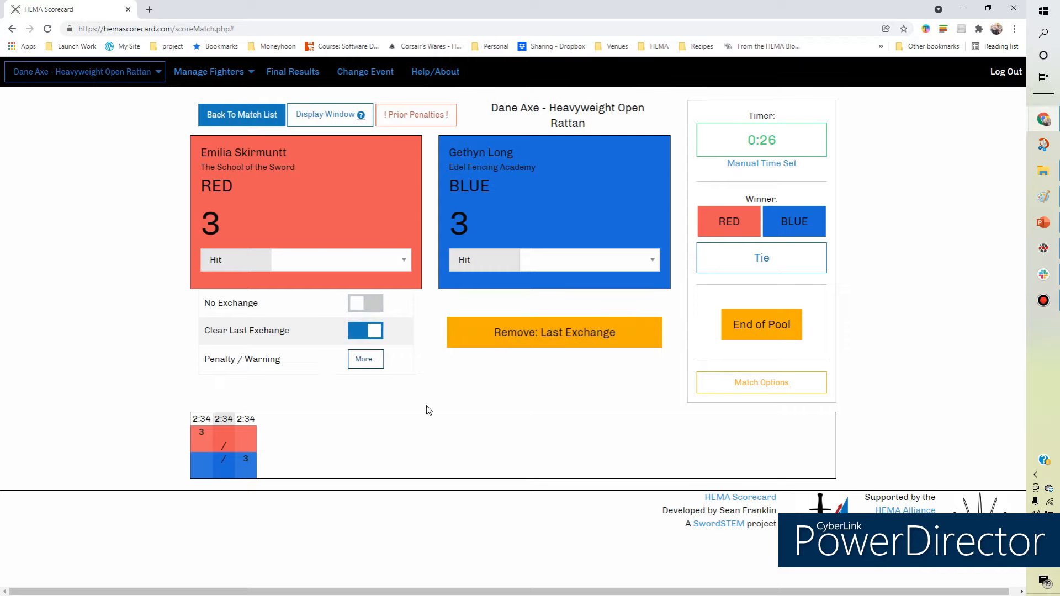
left_click(526, 342)
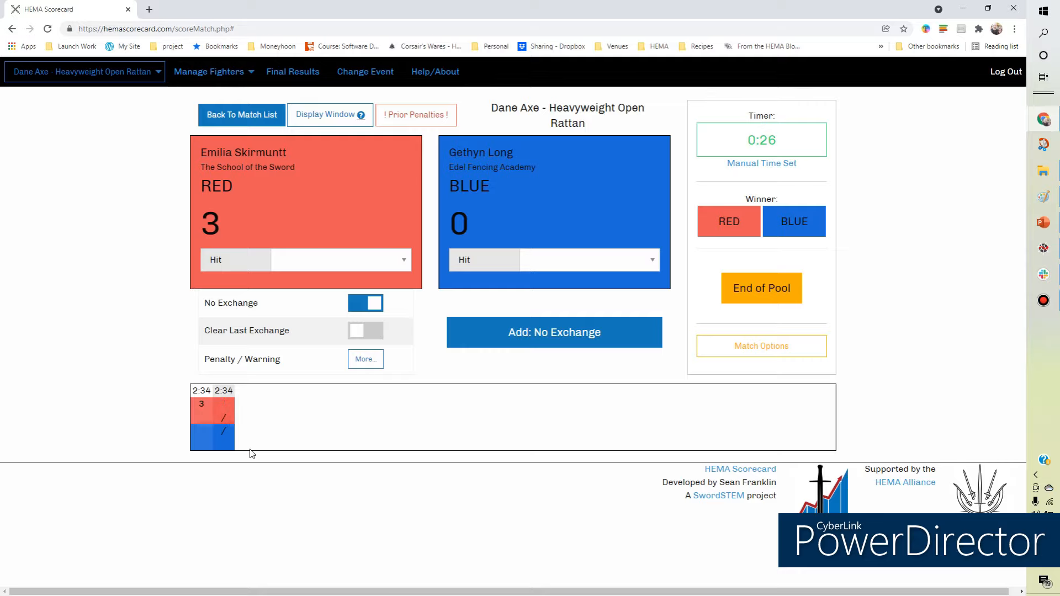
- Add a double hit with Deep: 3 Points for both the red and blue fighters
left_click(331, 259)
left_click(326, 316)
left_click(571, 270)
left_click(565, 316)
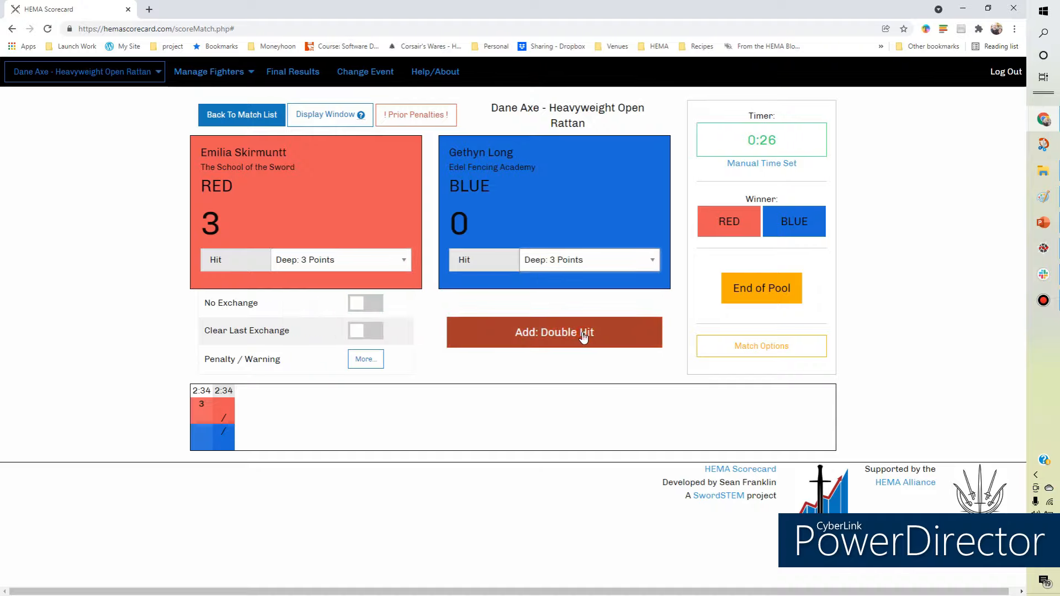
left_click(584, 334)
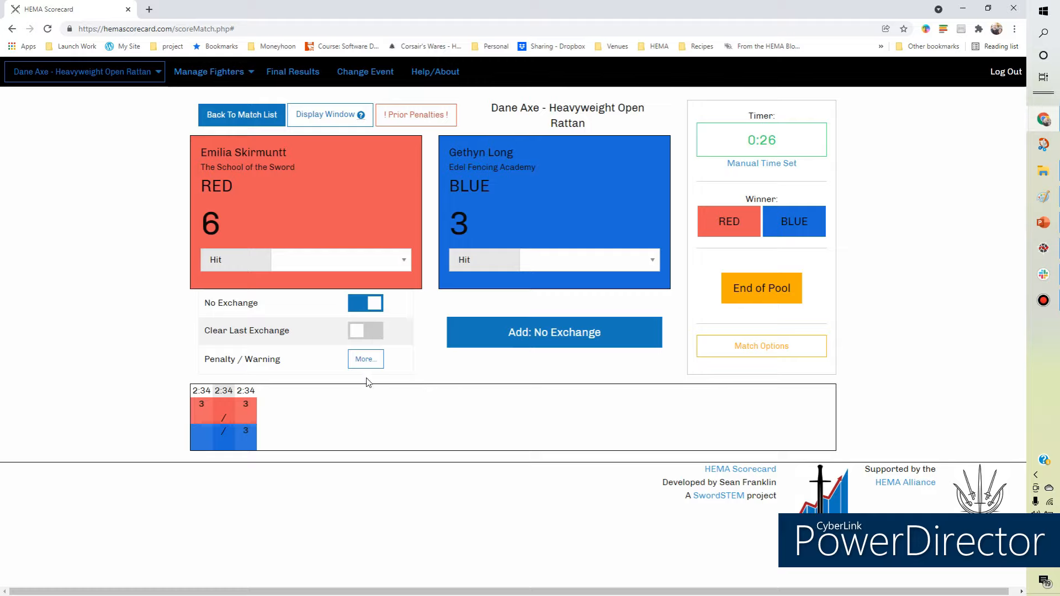
- Insert a -1 Points penalty with no card for Hitting the Floor against red, and remove it by clearing the last exchange
left_click(380, 363)
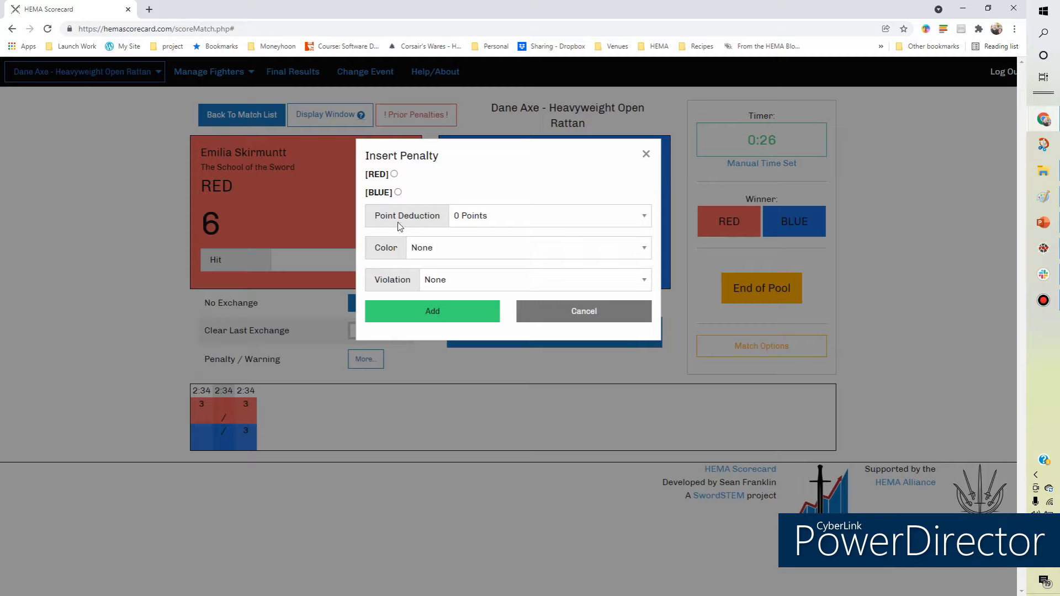
left_click(394, 174)
left_click(532, 219)
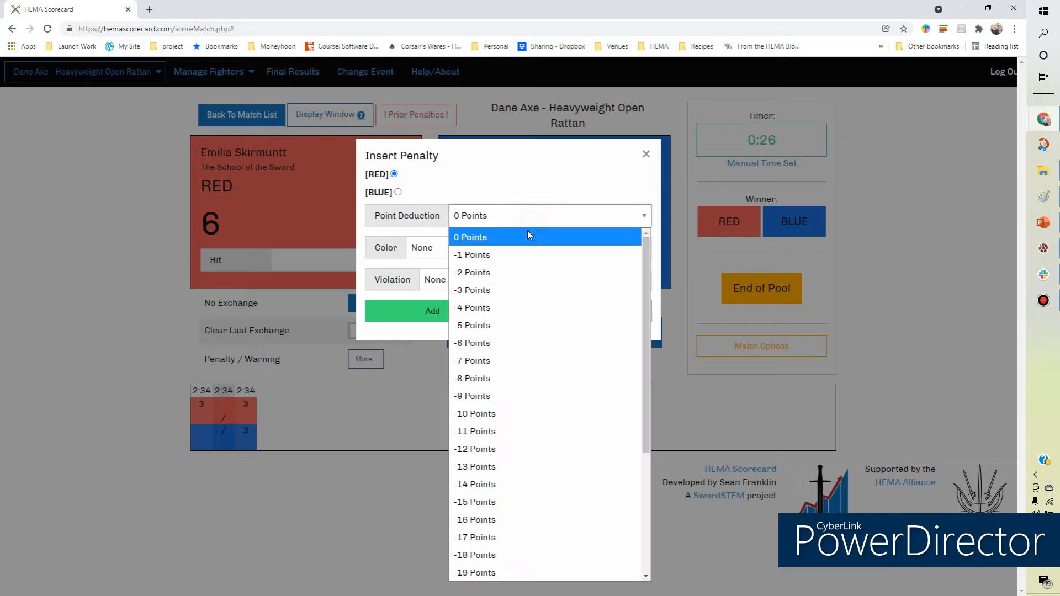
left_click(530, 255)
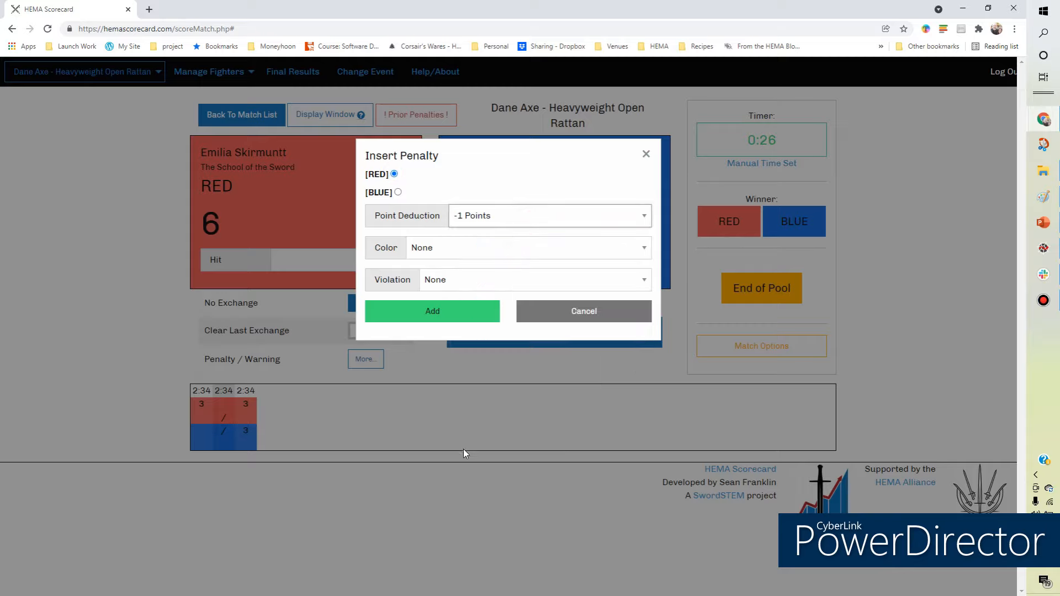
left_click(450, 257)
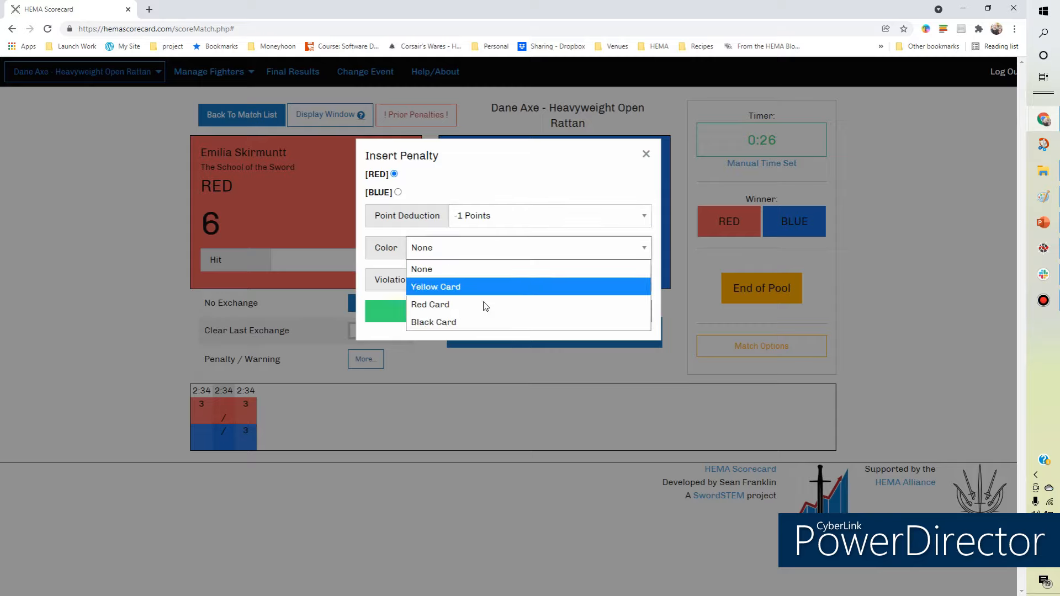
left_click(393, 255)
left_click(473, 279)
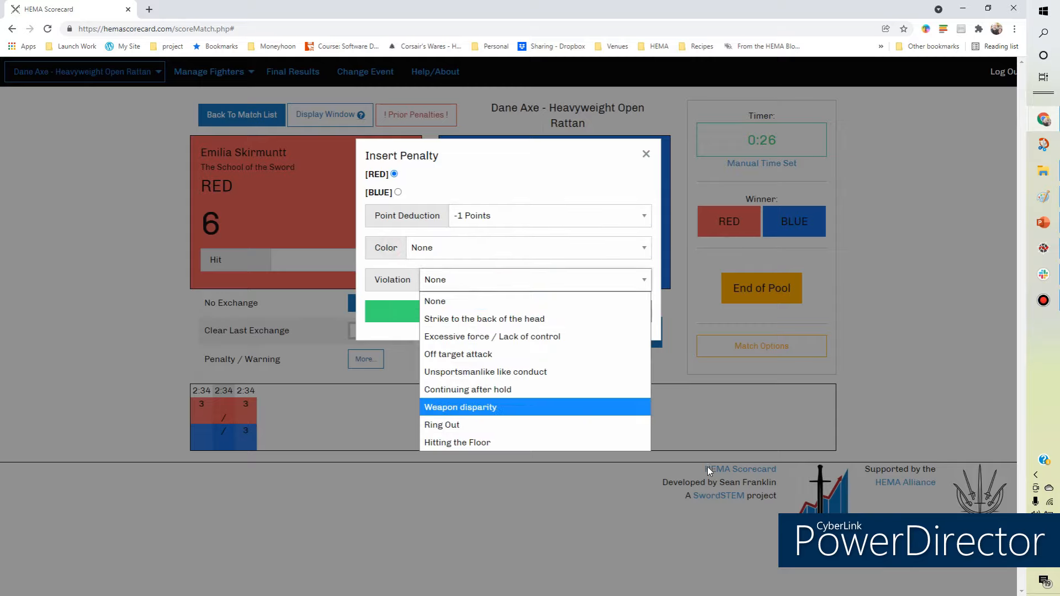
left_click(515, 442)
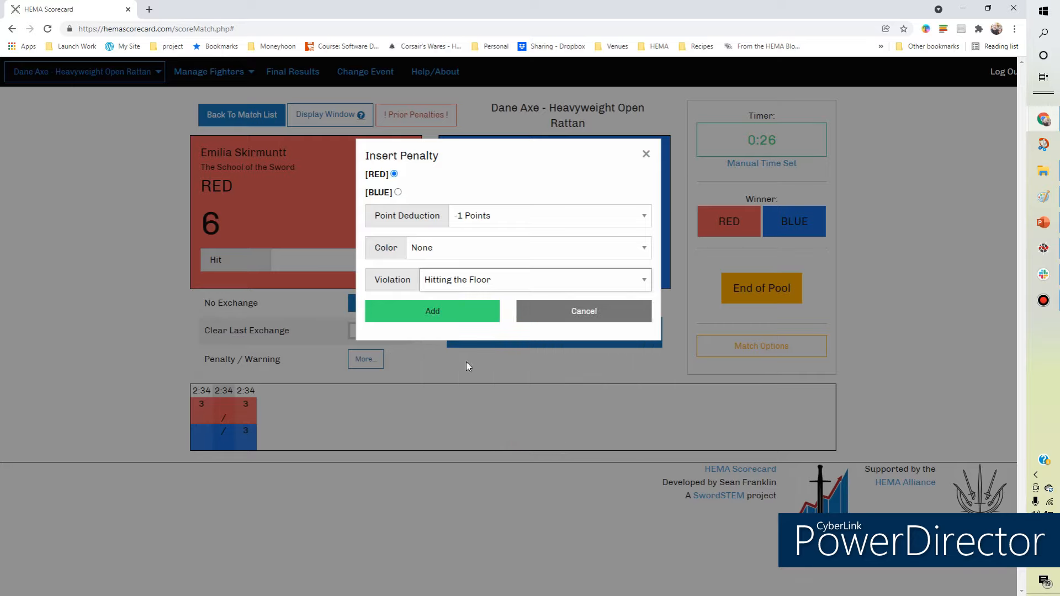
left_click(432, 312)
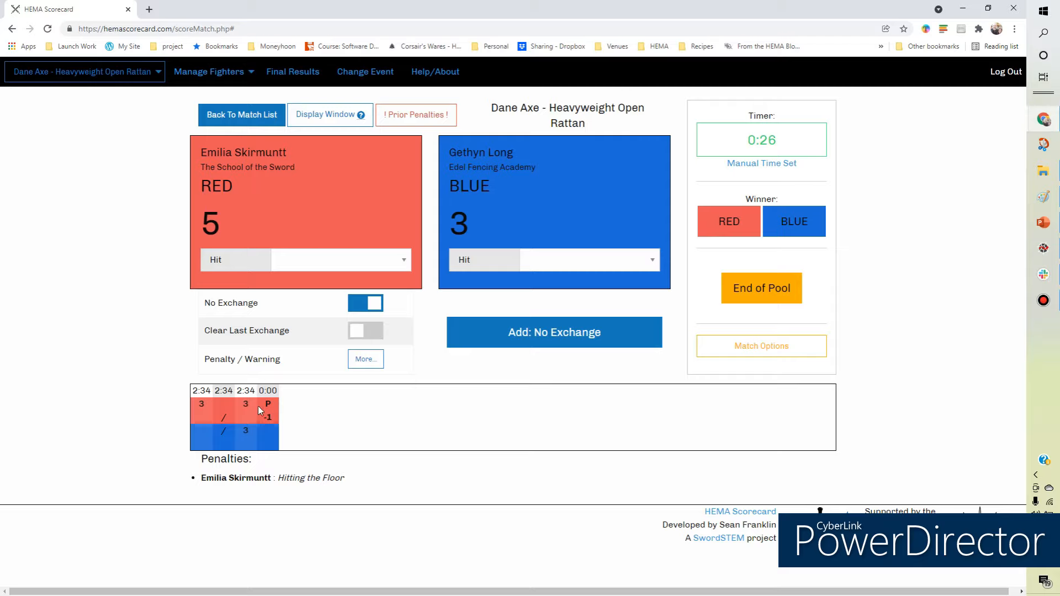
left_click(357, 334)
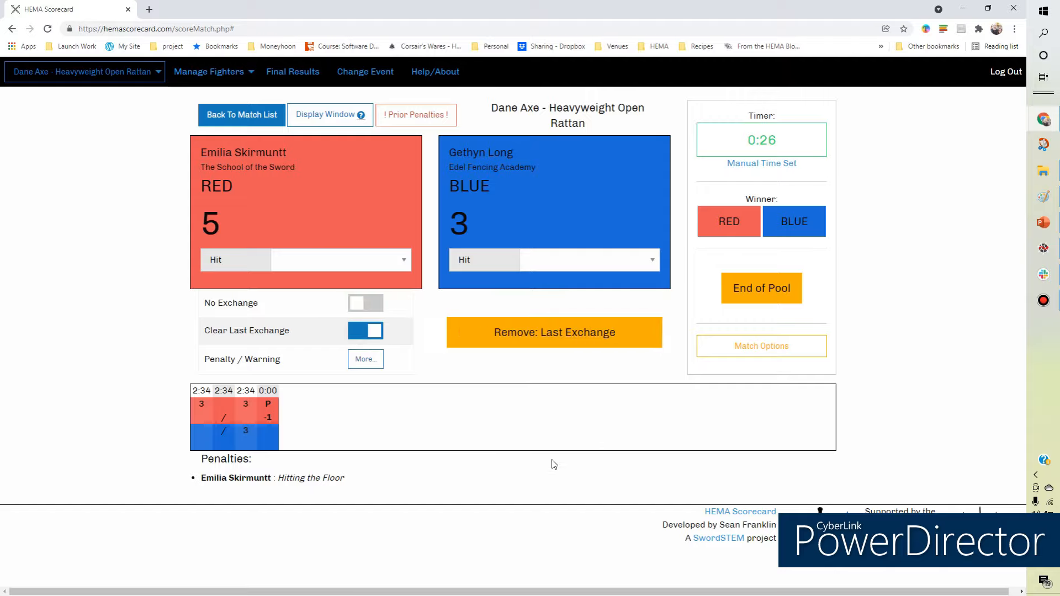
left_click(504, 328)
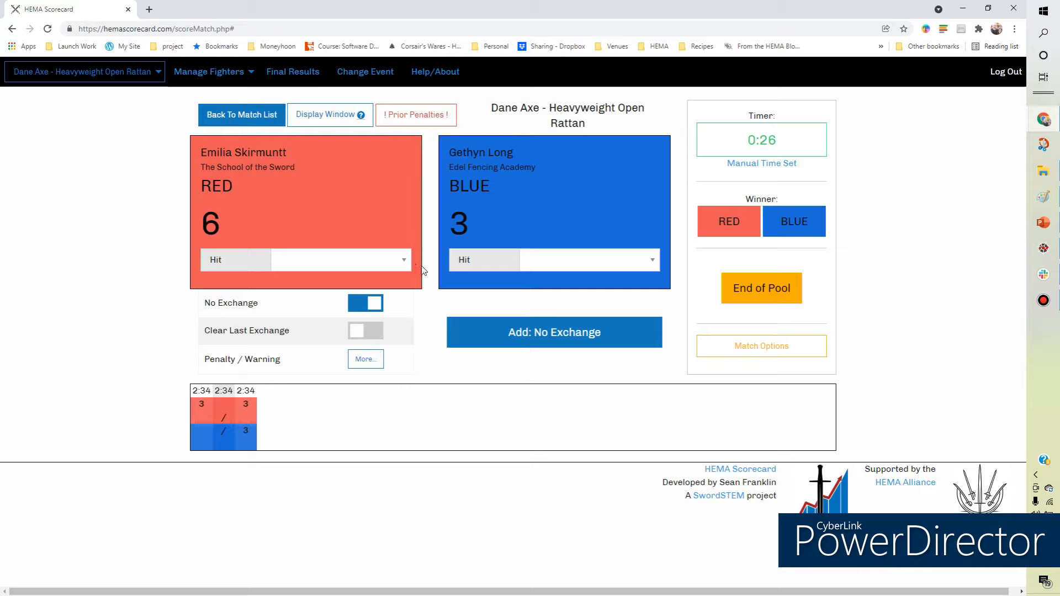
- Add three consecutive clean Deep: 3 Points hits for the red fighter
left_click(395, 260)
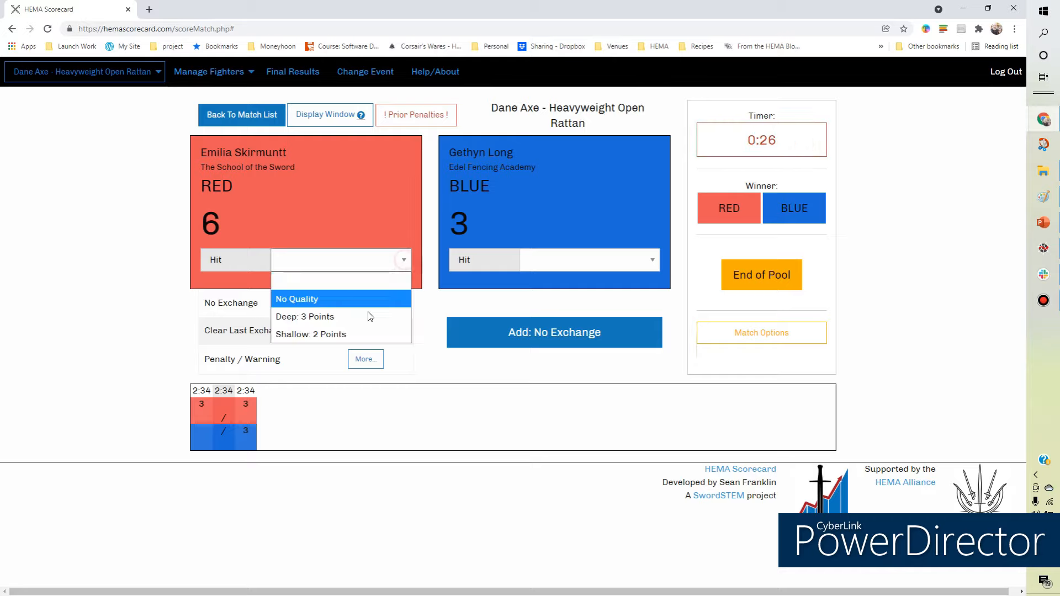
left_click(309, 314)
left_click(484, 342)
left_click(367, 263)
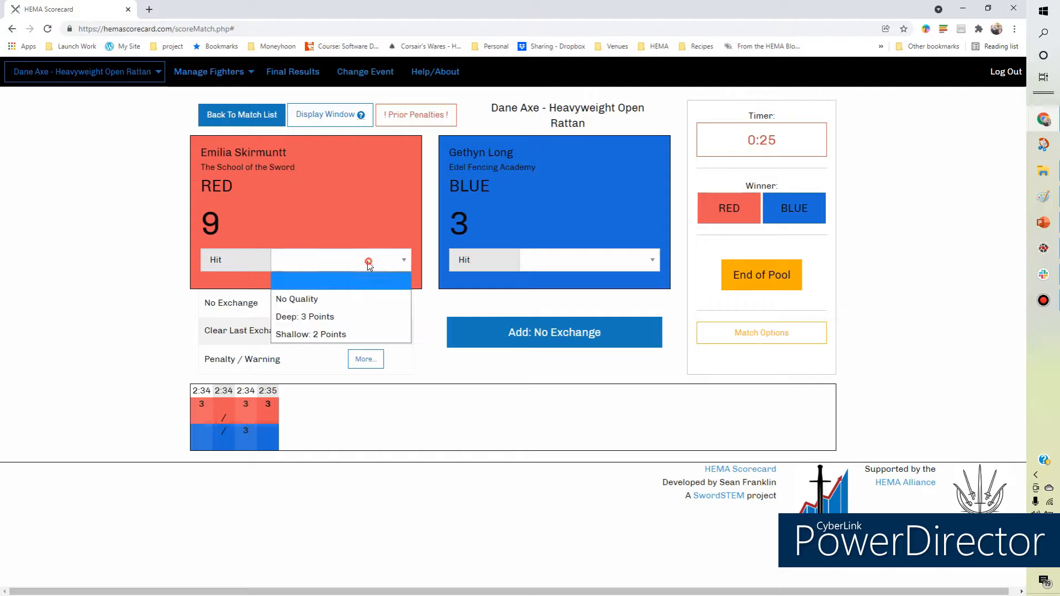
left_click(359, 317)
left_click(489, 335)
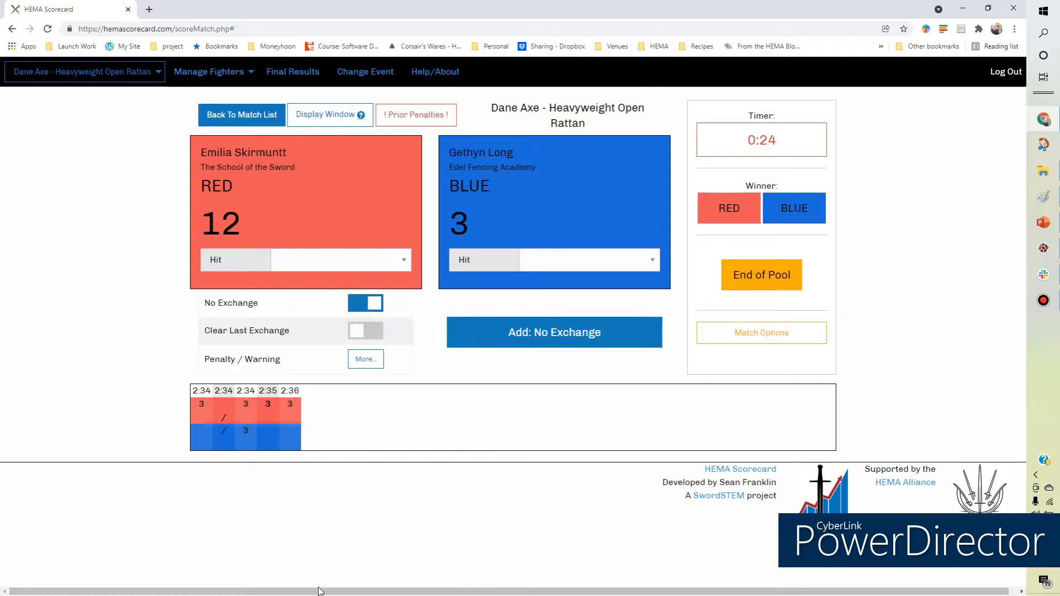
left_click(306, 264)
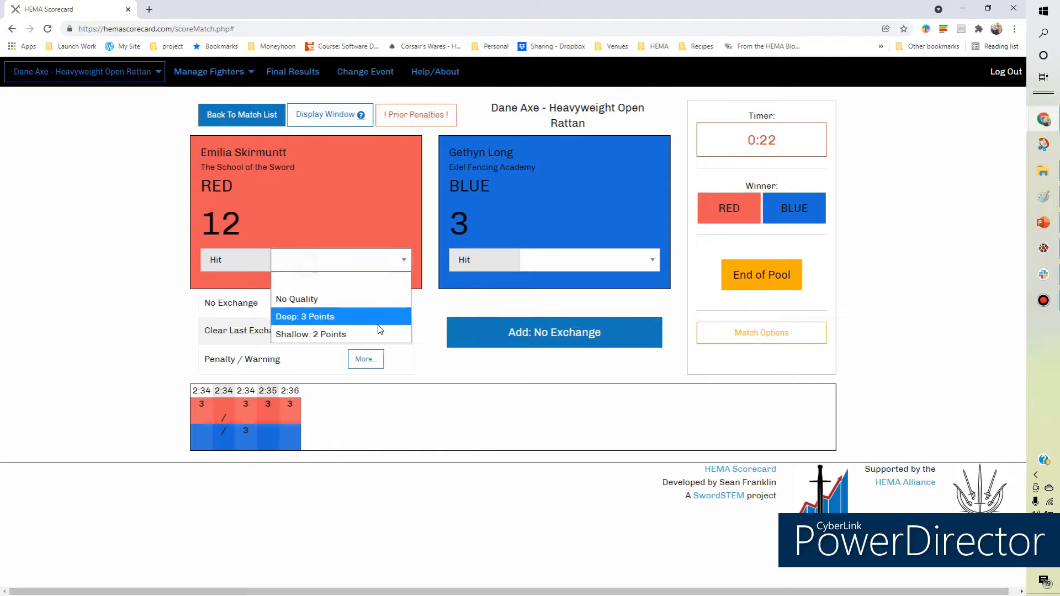
left_click(342, 315)
left_click(511, 338)
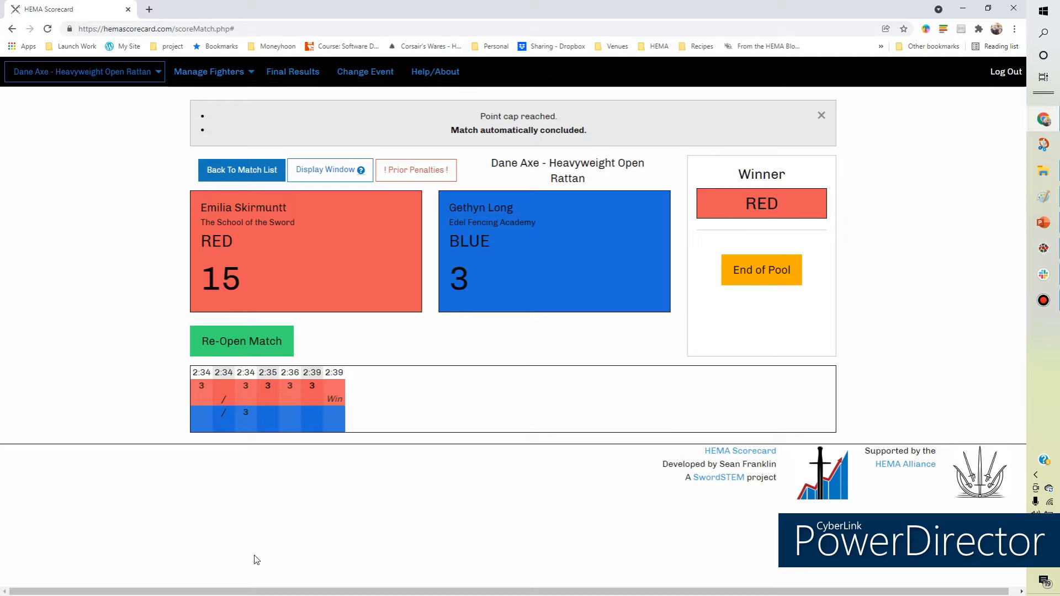
- Re-open the concluded match and remove its last exchange
left_click(272, 344)
left_click(365, 330)
left_click(554, 332)
- Manually set the match timer to 5 seconds and start it
left_click(772, 165)
left_click(784, 183)
type("5")
left_click(814, 181)
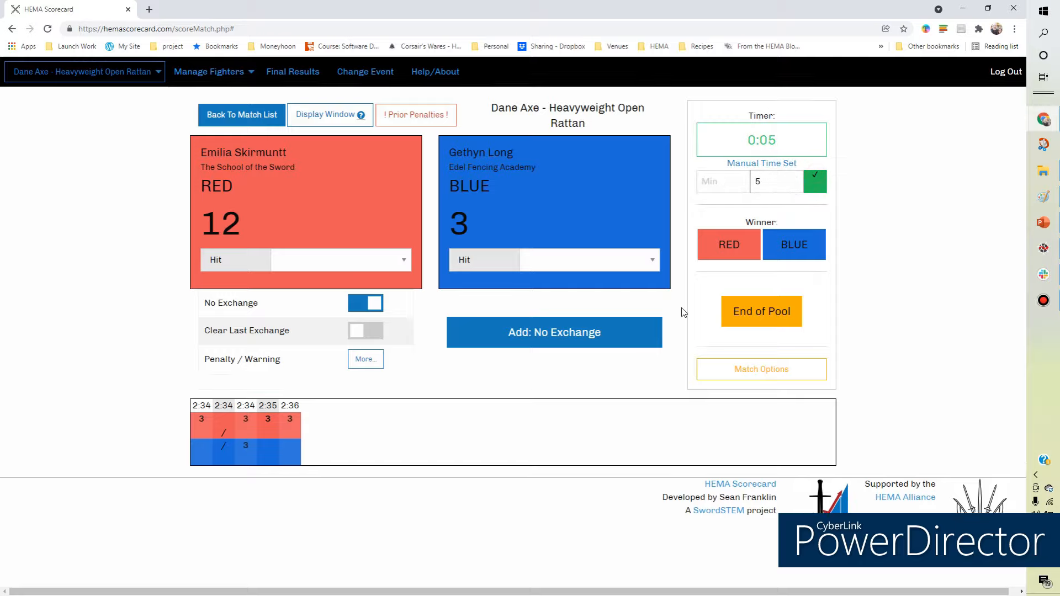
left_click(783, 145)
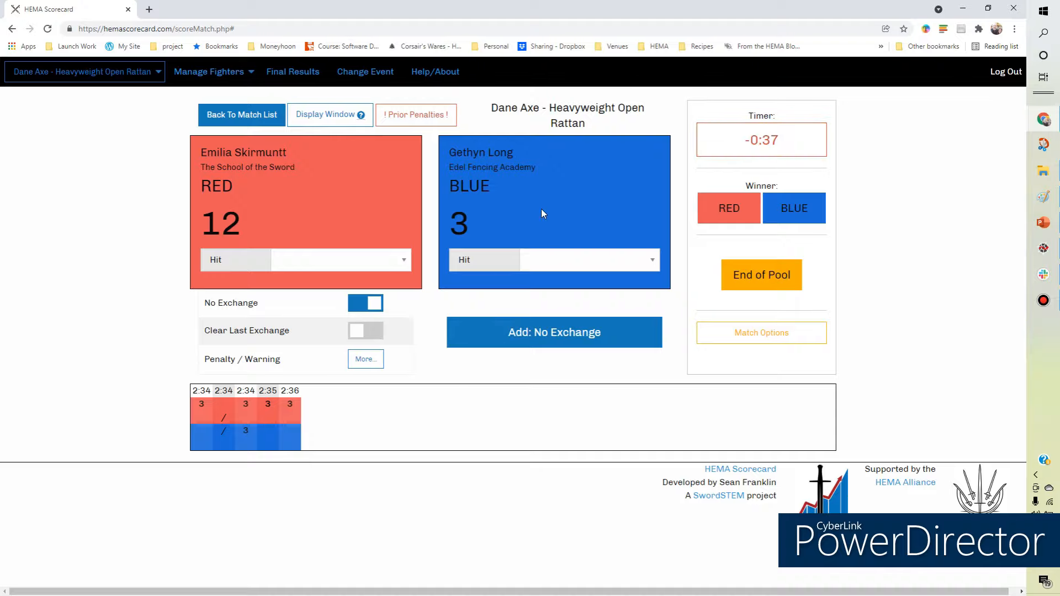
- Add a double hit scoring Shallow: 2 Points for both the red and blue fighters after the time limit
left_click(372, 269)
left_click(326, 333)
left_click(575, 258)
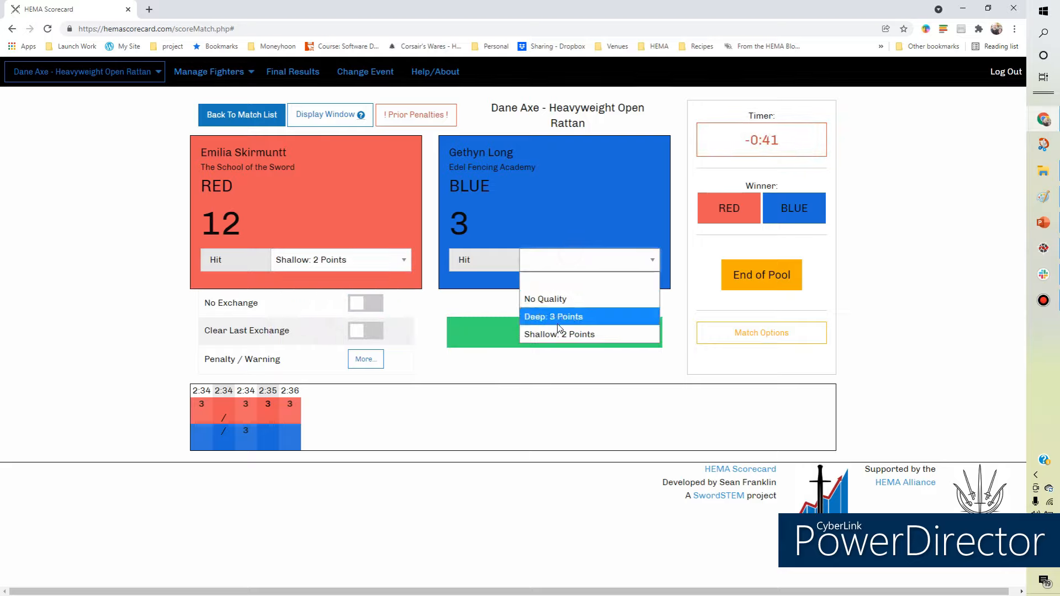
left_click(559, 333)
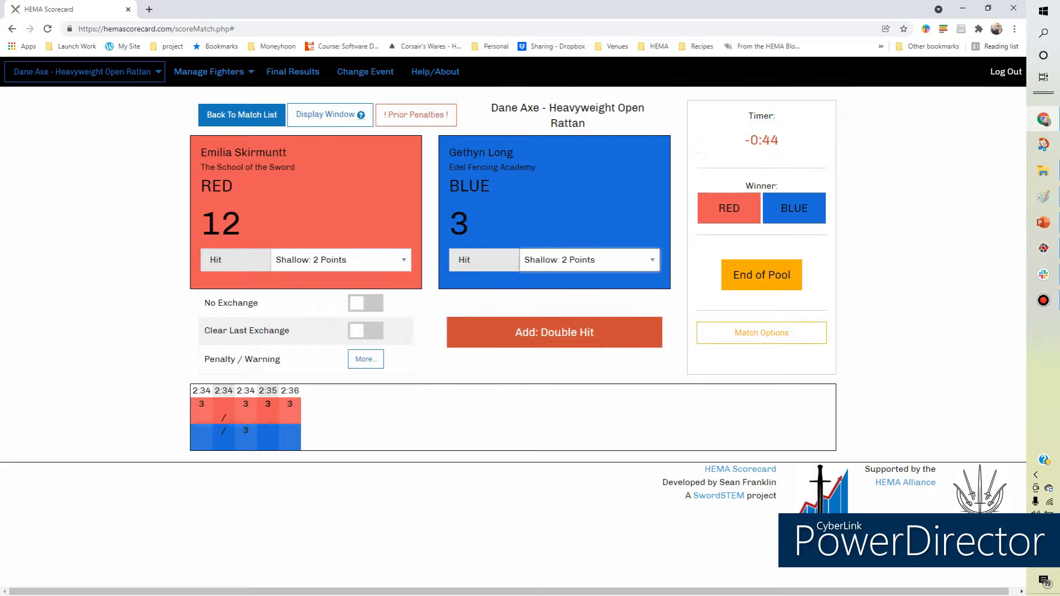
left_click(553, 332)
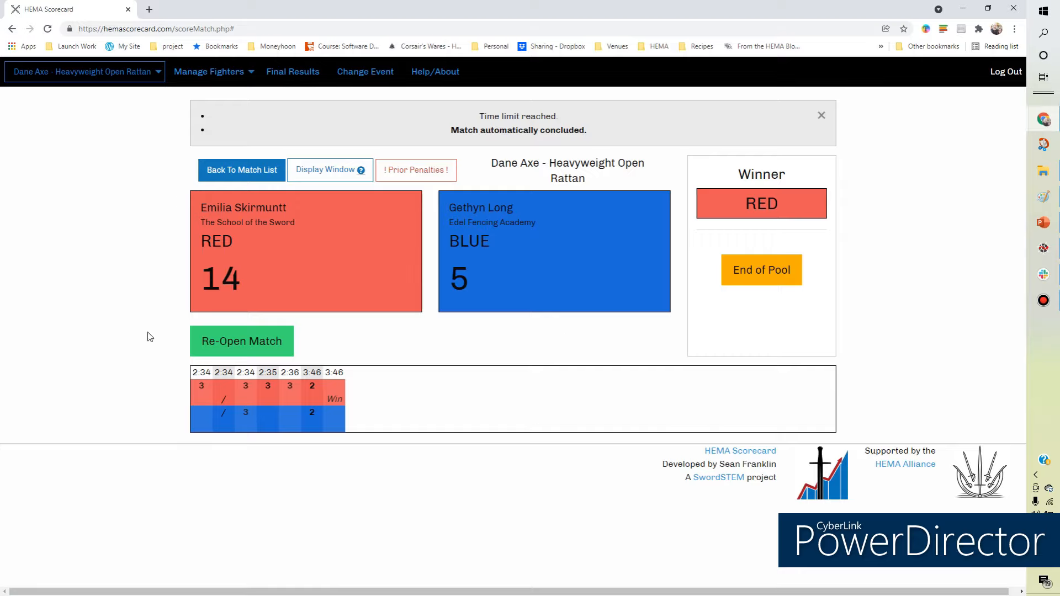
- Return to the pool matches, open Match 1 of Pool 2, and leave it with End of Pool
left_click(736, 278)
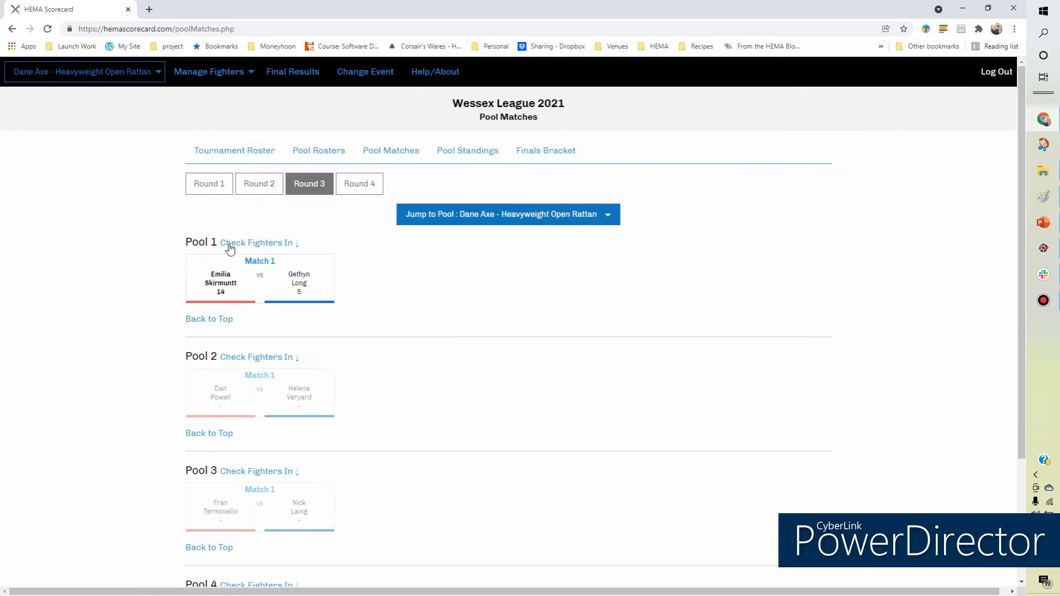
scroll(267, 367, "down", 2)
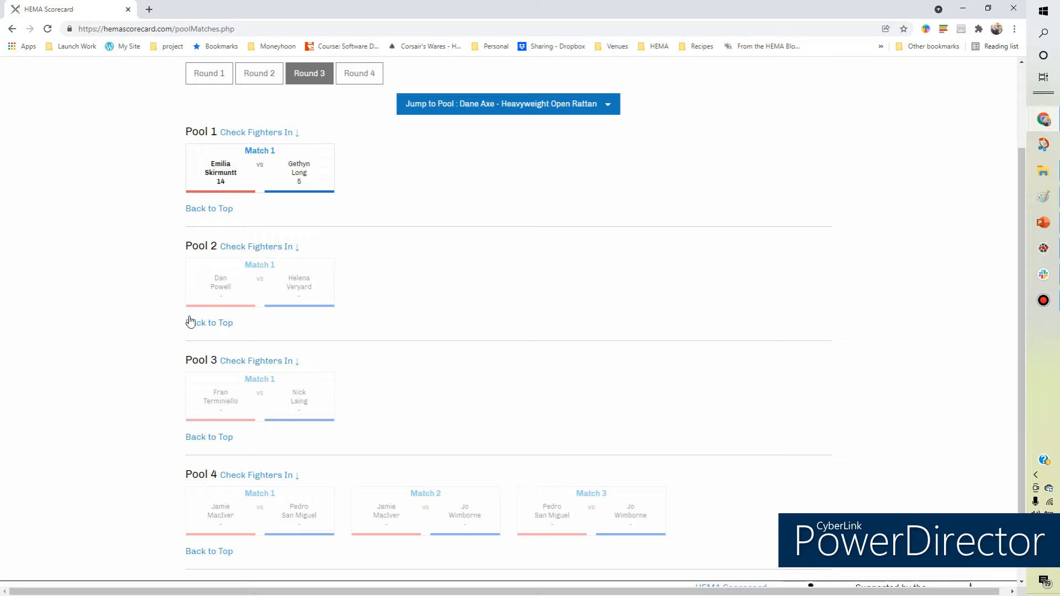
left_click(268, 271)
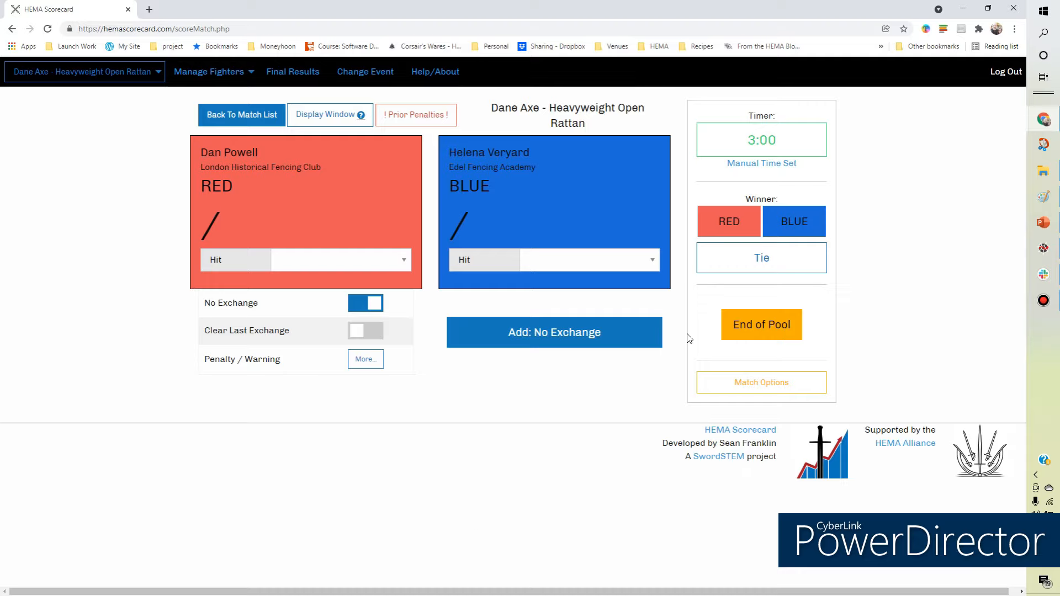
left_click(743, 330)
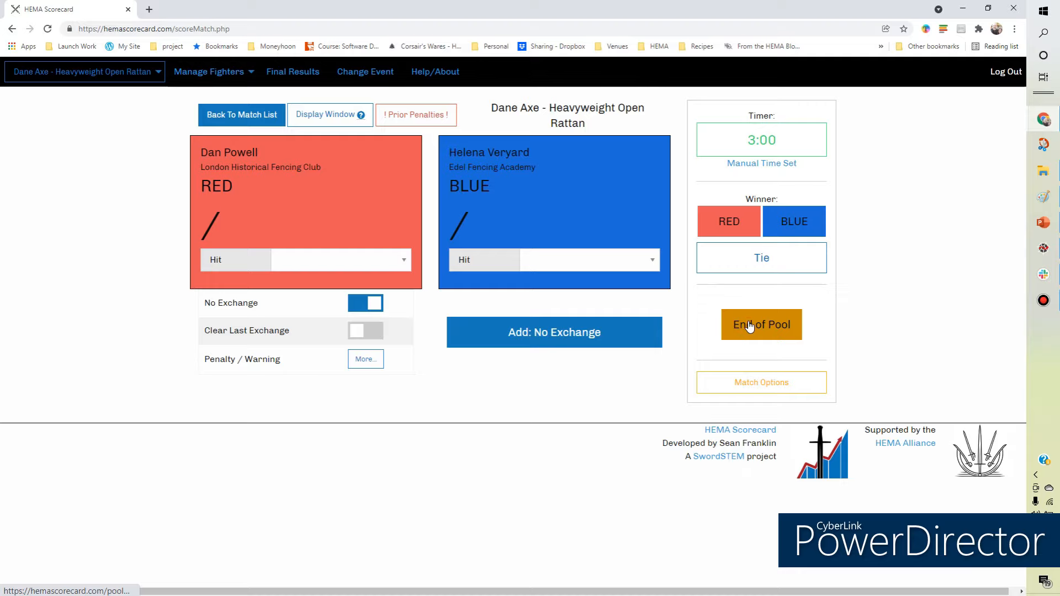
- In the Finals Bracket, assign fighters #1 and #2 to the first semi-final and confirm the pairing
left_click(527, 157)
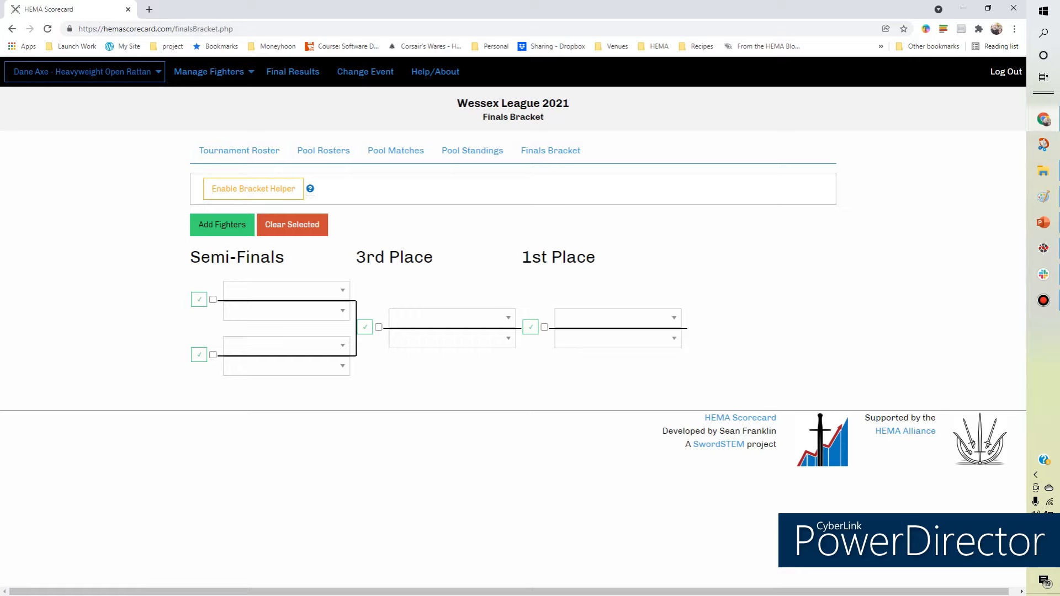
left_click(342, 290)
left_click(322, 327)
left_click(325, 312)
left_click(315, 373)
left_click(322, 346)
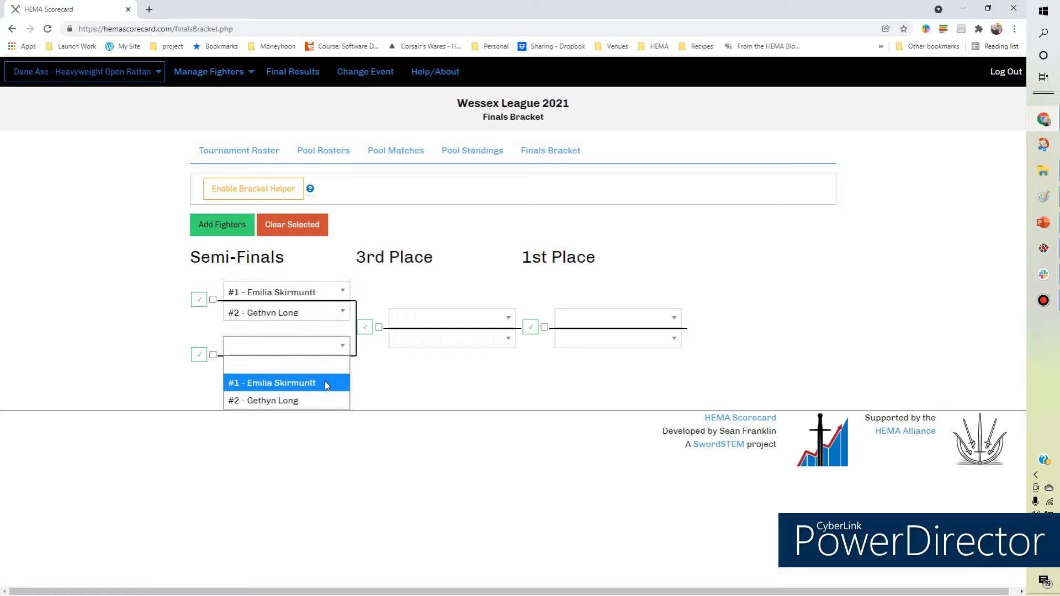
left_click(506, 402)
left_click(198, 301)
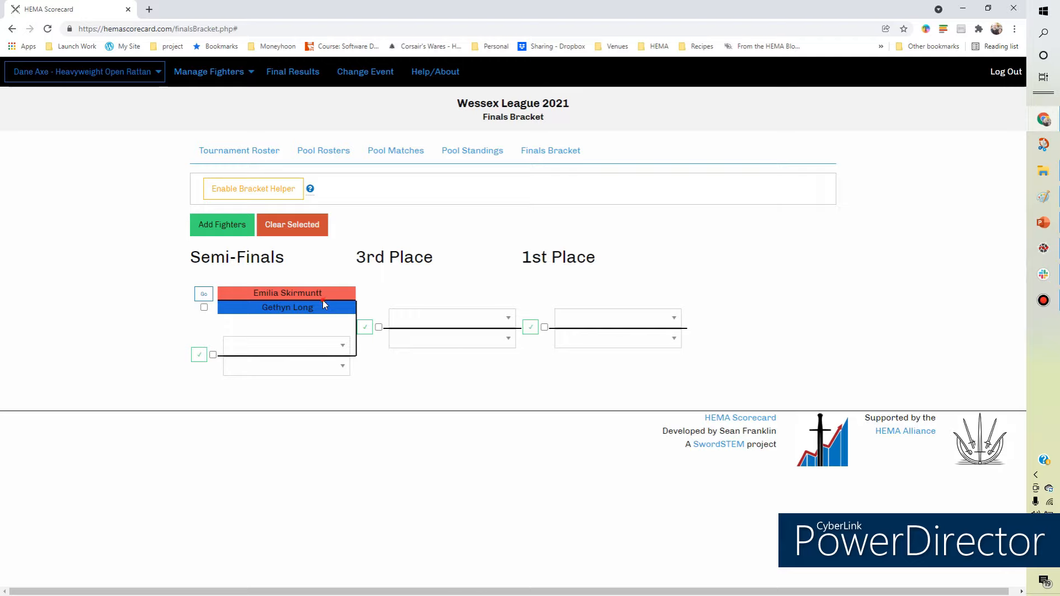
- Open the first semi-final, start its timer, and add a double hit of Shallow: 2 Points for both fighters
left_click(204, 294)
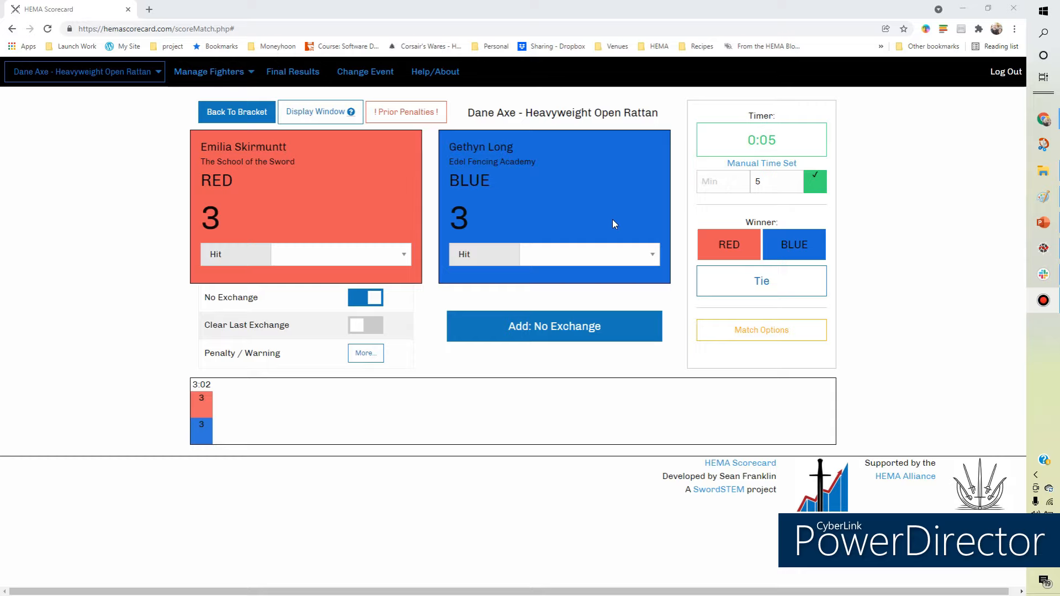
left_click(738, 139)
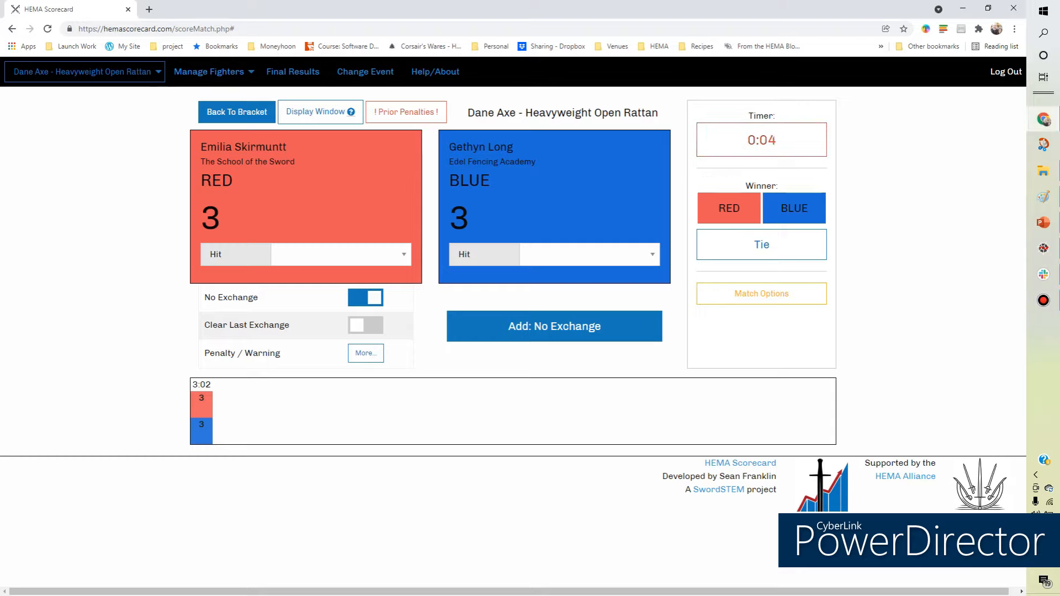
left_click(302, 247)
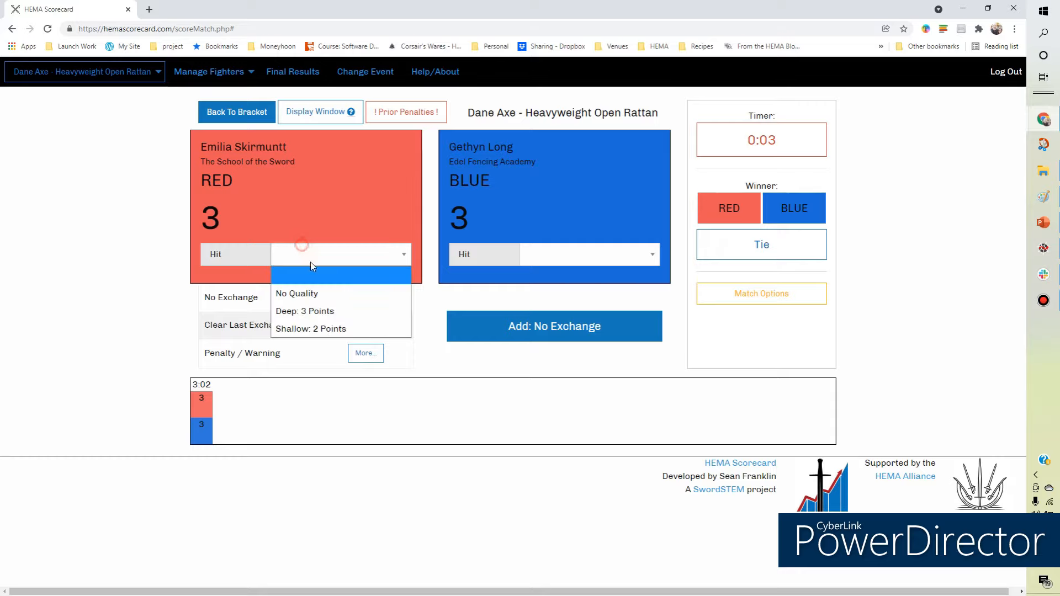
left_click(315, 328)
left_click(584, 255)
left_click(575, 328)
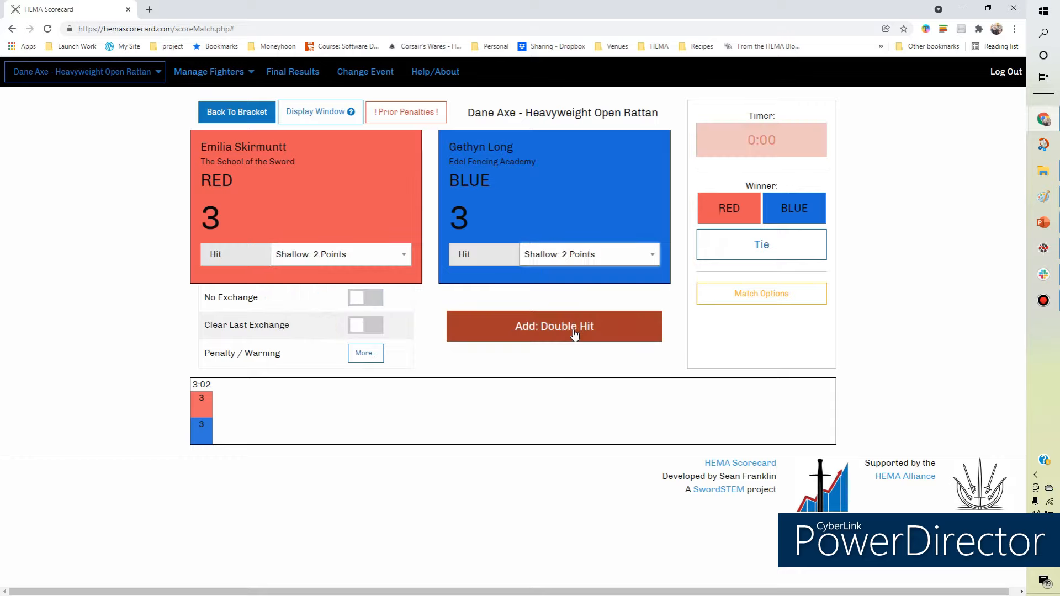
left_click(545, 335)
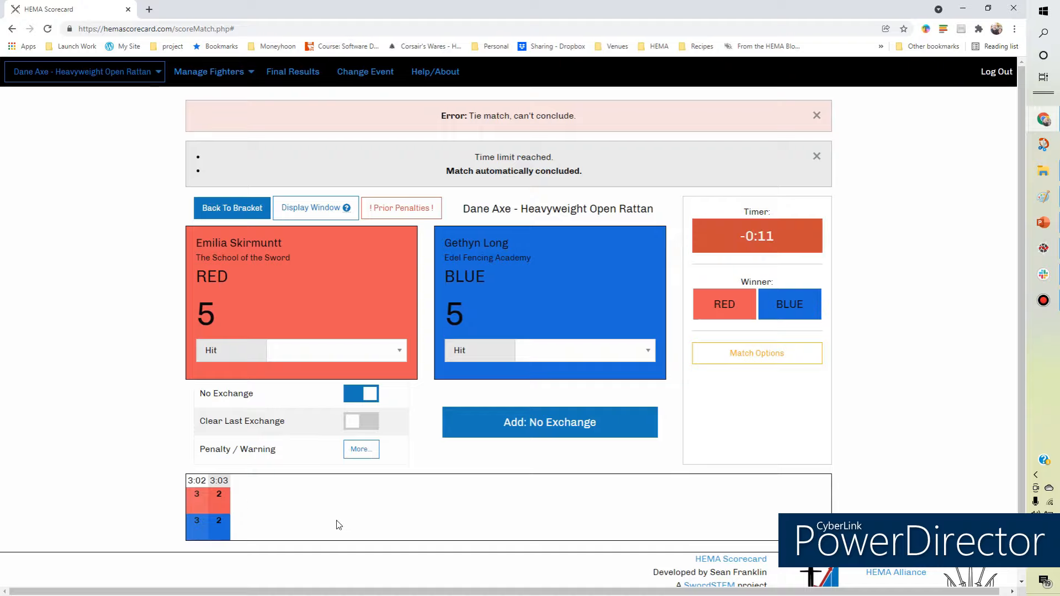
- Add a double hit of Deep: 3 Points for both fighters in the tied semi-final
left_click(304, 351)
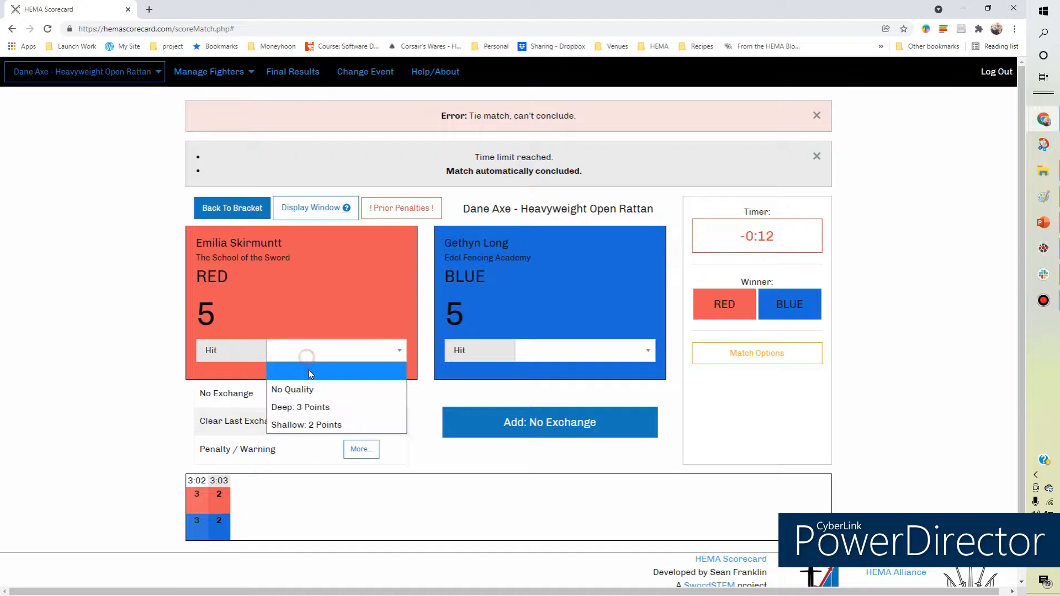
left_click(303, 405)
left_click(512, 348)
left_click(551, 406)
left_click(561, 431)
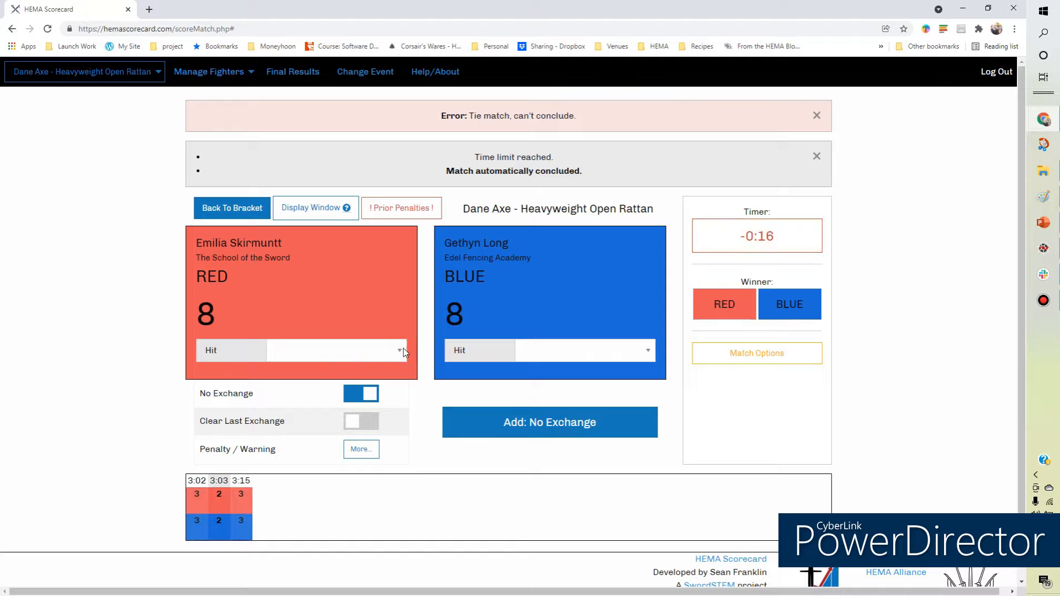
- Add another double hit to the semi-final, scoring Shallow: 2 Points for both fighters
left_click(402, 352)
left_click(371, 418)
left_click(557, 353)
left_click(574, 424)
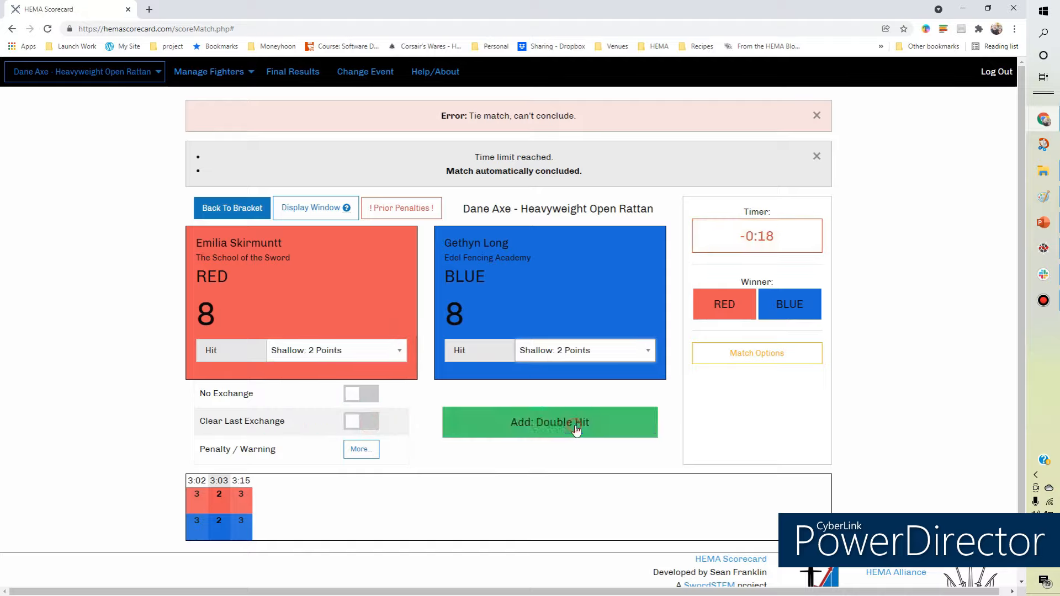
left_click(612, 429)
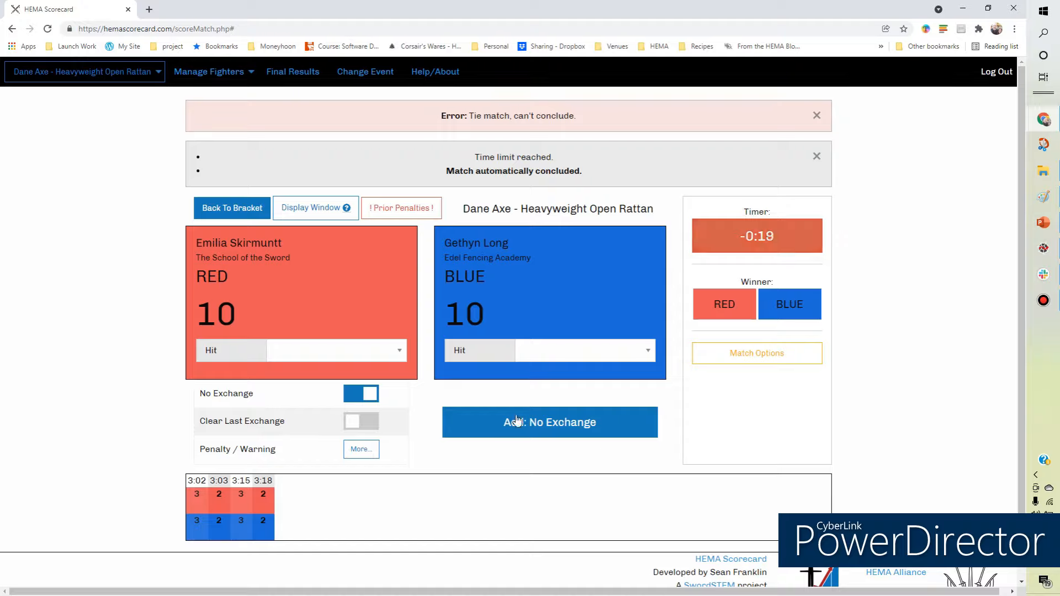
- Add two consecutive double hits of Deep: 3 Points for both fighters in the semi-final
left_click(363, 353)
left_click(363, 402)
left_click(585, 351)
left_click(555, 405)
left_click(568, 423)
left_click(348, 348)
left_click(348, 401)
left_click(560, 357)
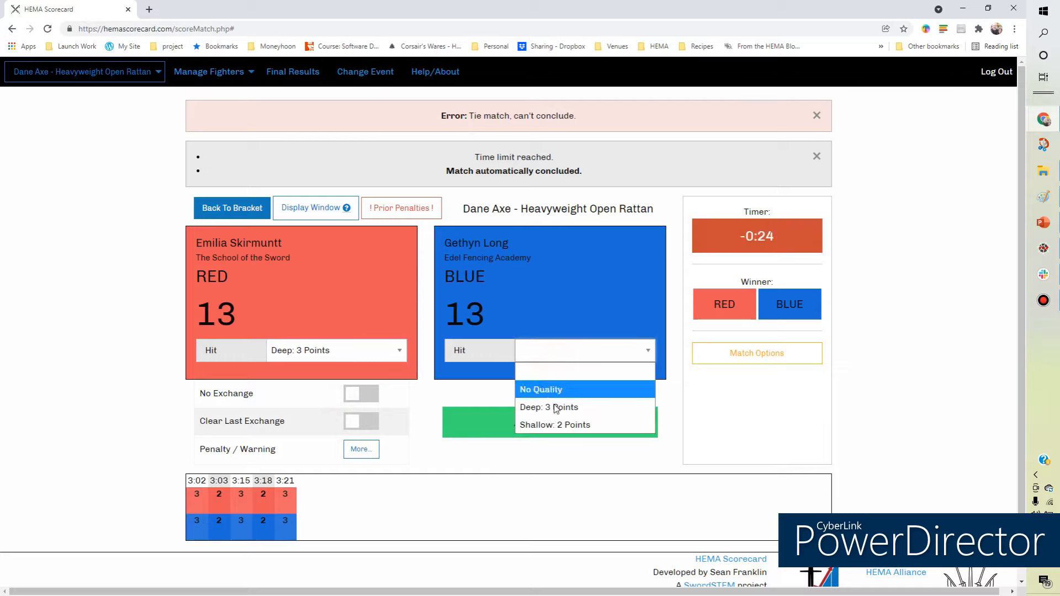
left_click(561, 407)
left_click(551, 426)
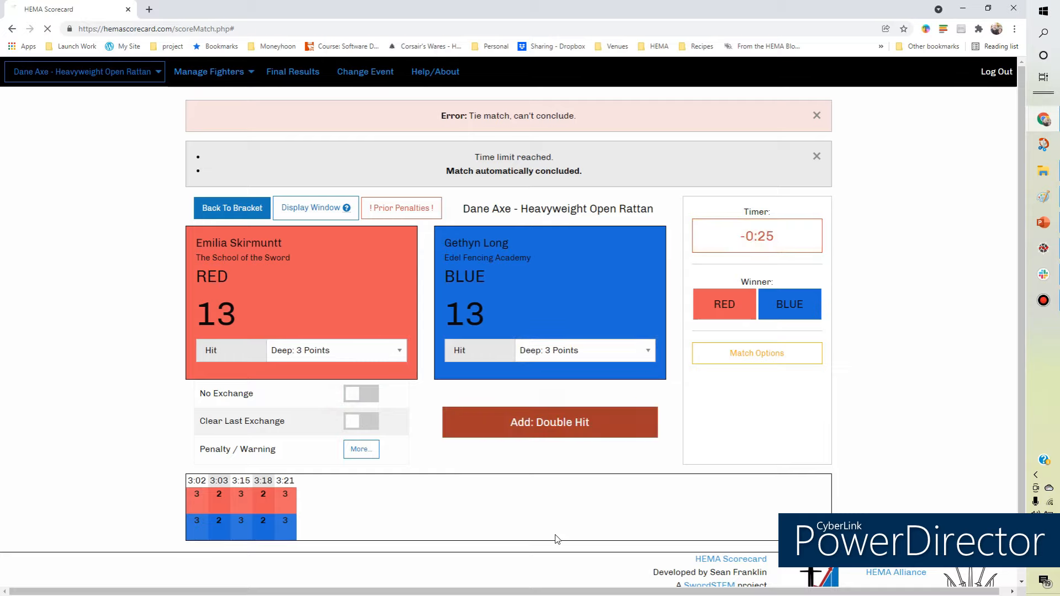
- Add a Shallow: 2 Points hit for the red fighter only in the semi-final
left_click(347, 350)
left_click(352, 422)
left_click(561, 429)
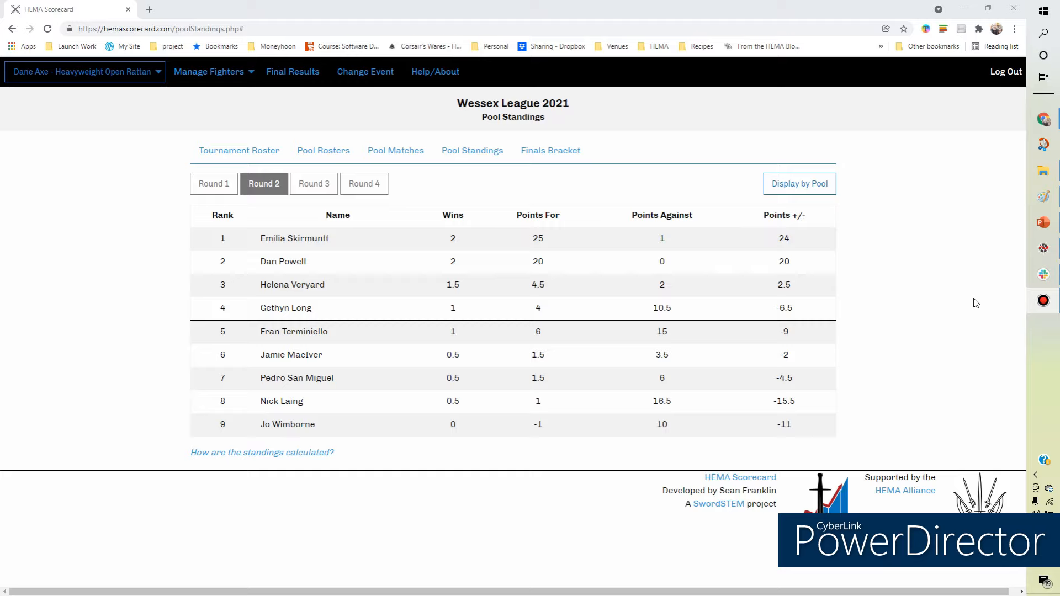
- Compare the pool standings for Round 1 and Round 2 of the Dane Axe tournament
left_click(218, 183)
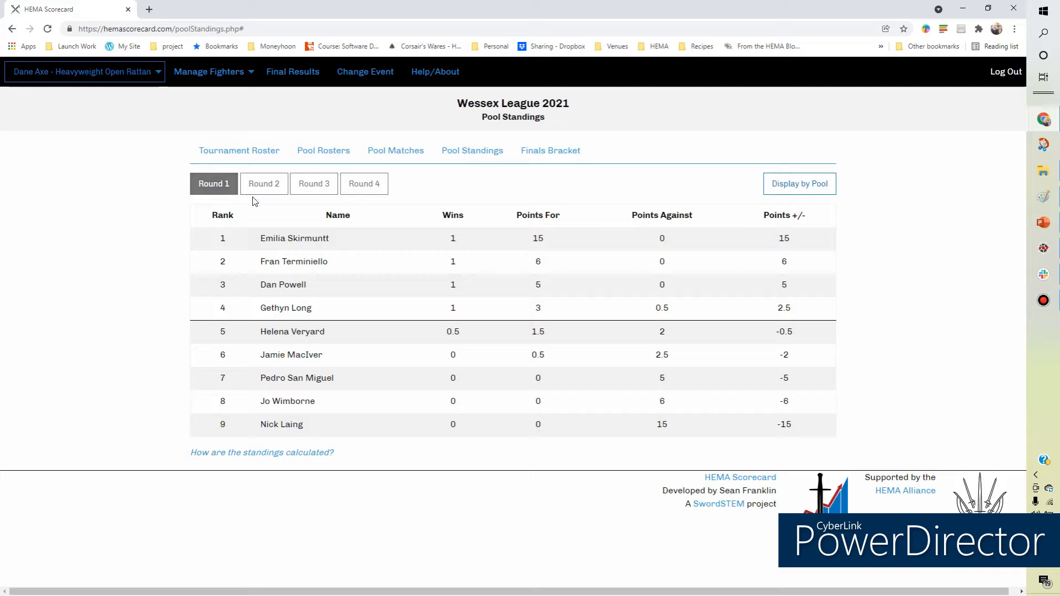
left_click(262, 182)
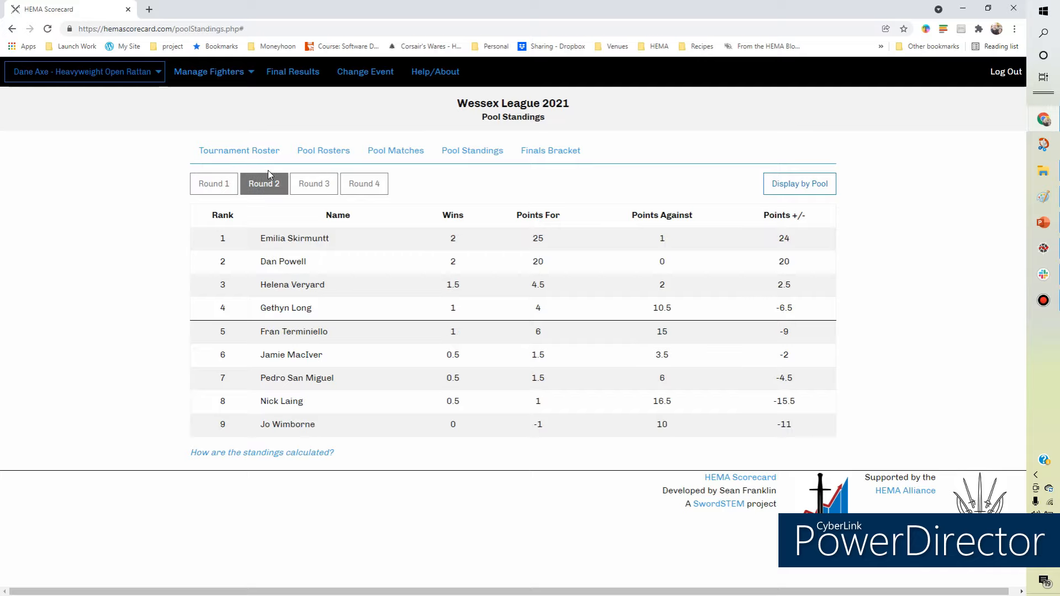